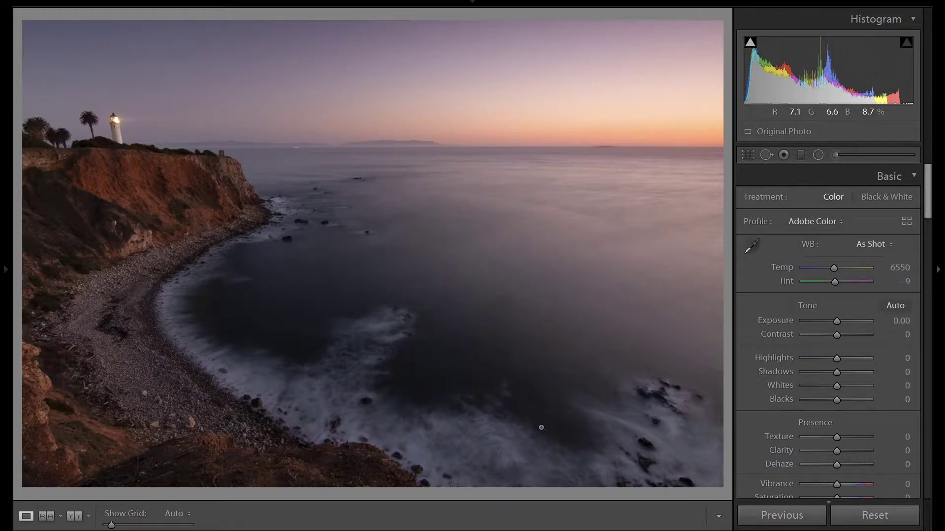
- Turn on Constrain Crop in the transform settings and rotate the photo +0.3 to level the sea horizon
scroll(876, 409, down, 15)
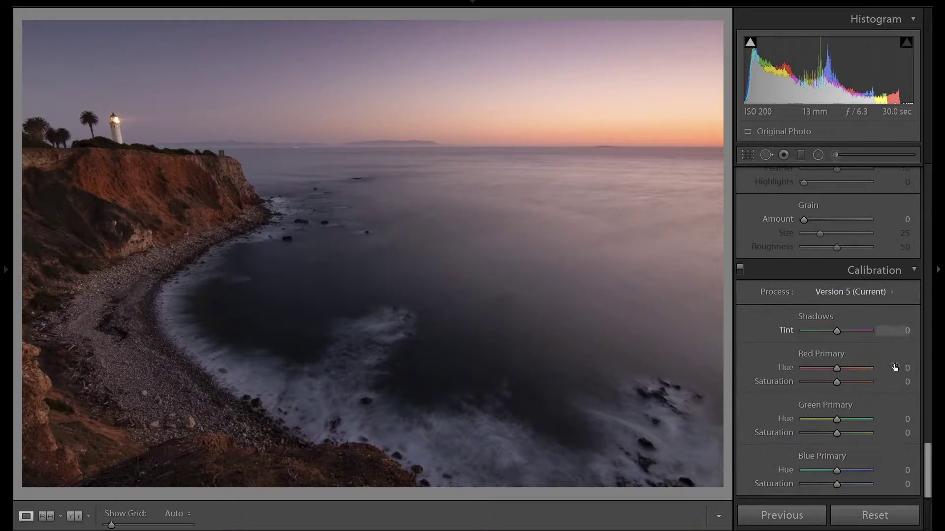
scroll(899, 404, up, 4)
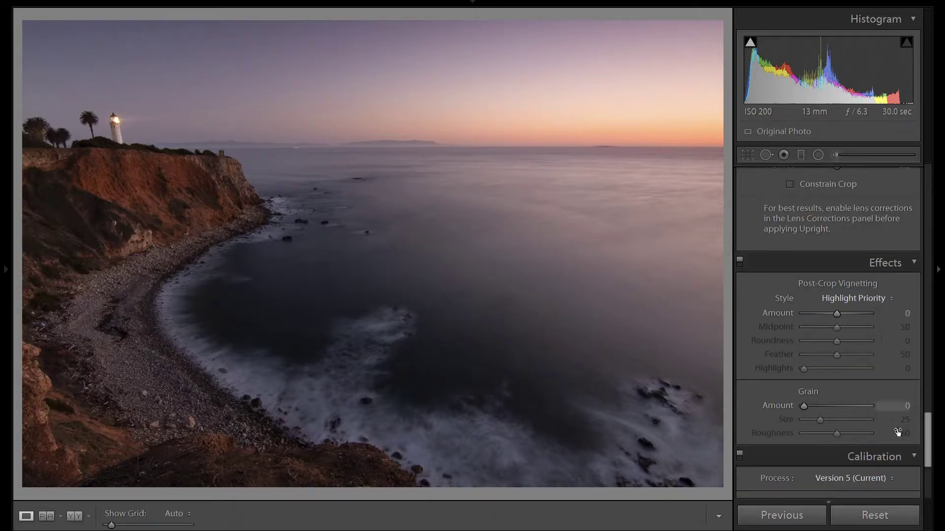
scroll(898, 427, up, 4)
click(840, 370)
click(556, 145)
click(558, 147)
drag(307, 147, 293, 162)
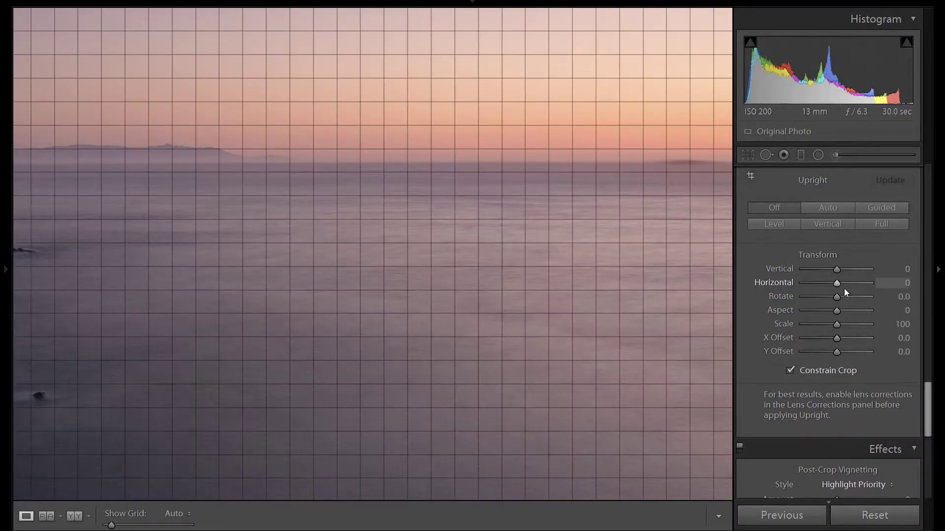
click(838, 294)
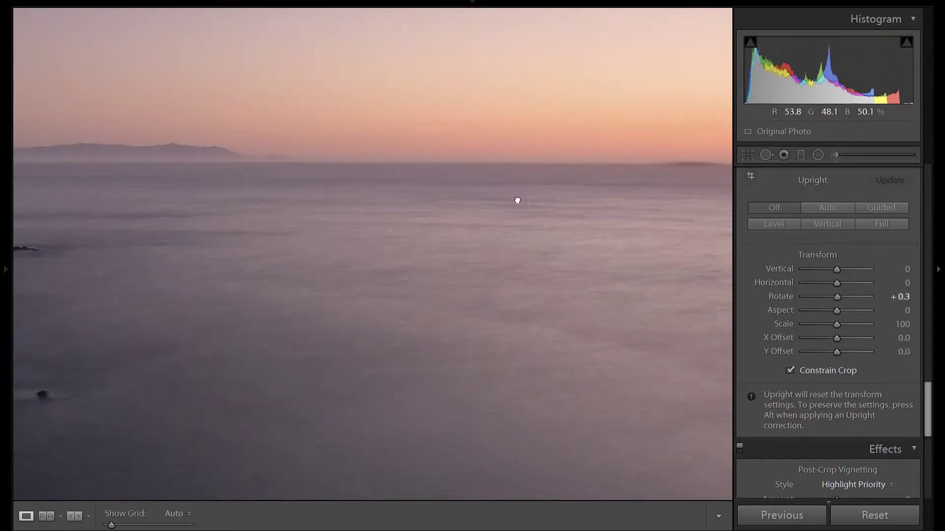
click(519, 201)
- Turn on chromatic aberration removal and enable the lens profile corrections for the photo
scroll(903, 301, up, 5)
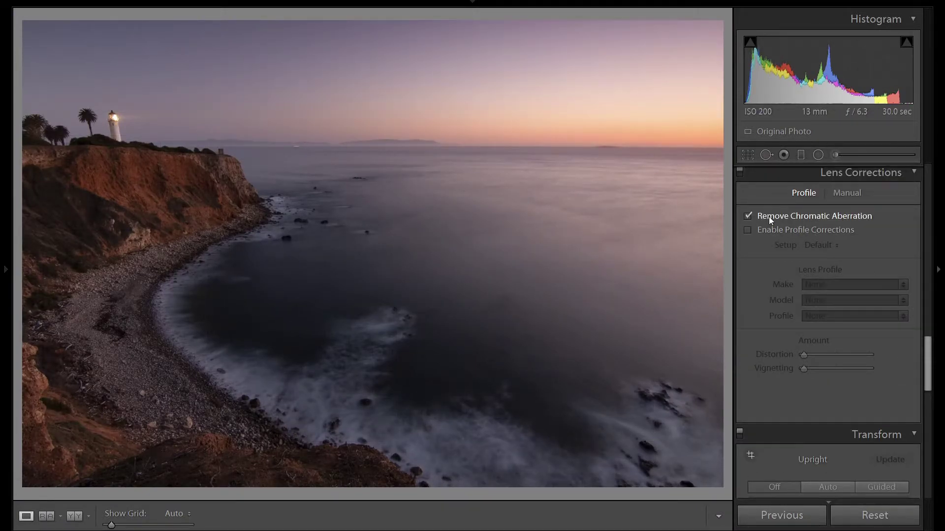
click(771, 231)
- Set the sharpening amount to 100 and add slight masking while previewing the mask
scroll(866, 261, up, 2)
scroll(867, 260, up, 5)
click(897, 271)
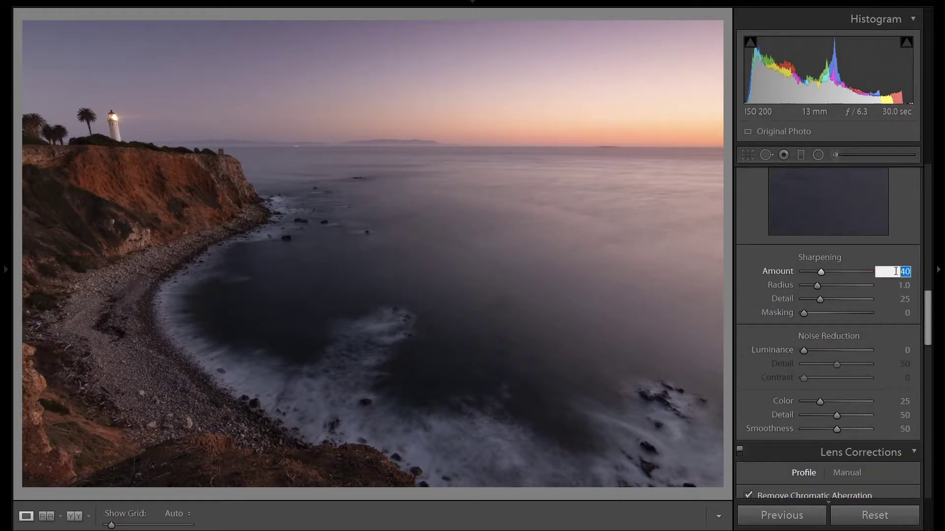
text(100)
key(Return)
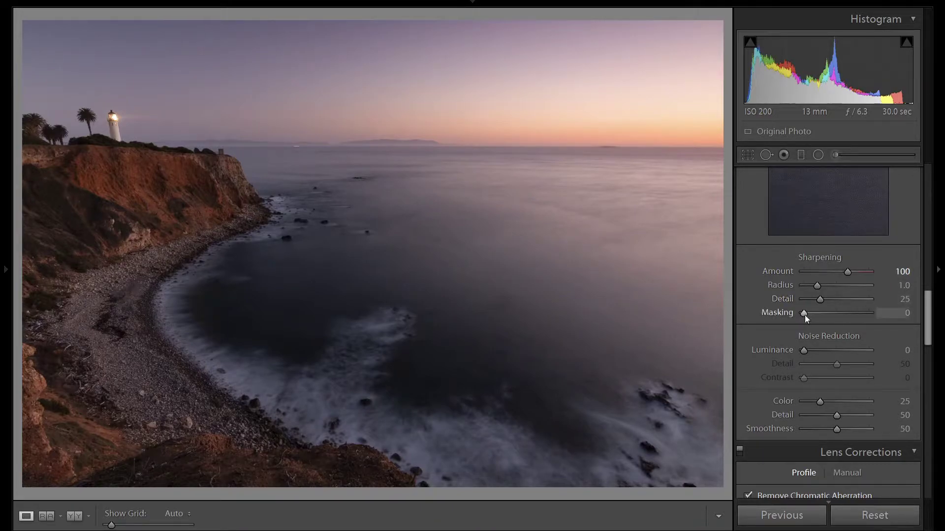
key(alt)
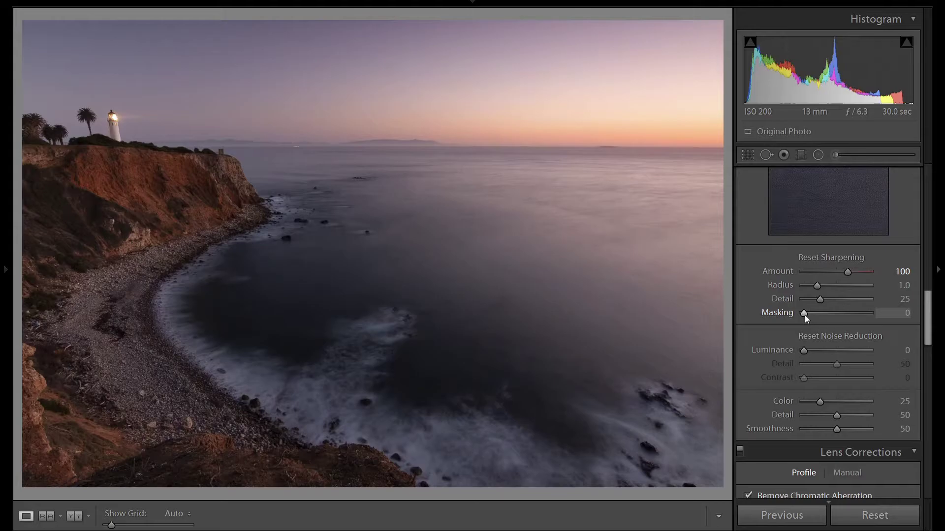
drag(805, 316, 814, 316)
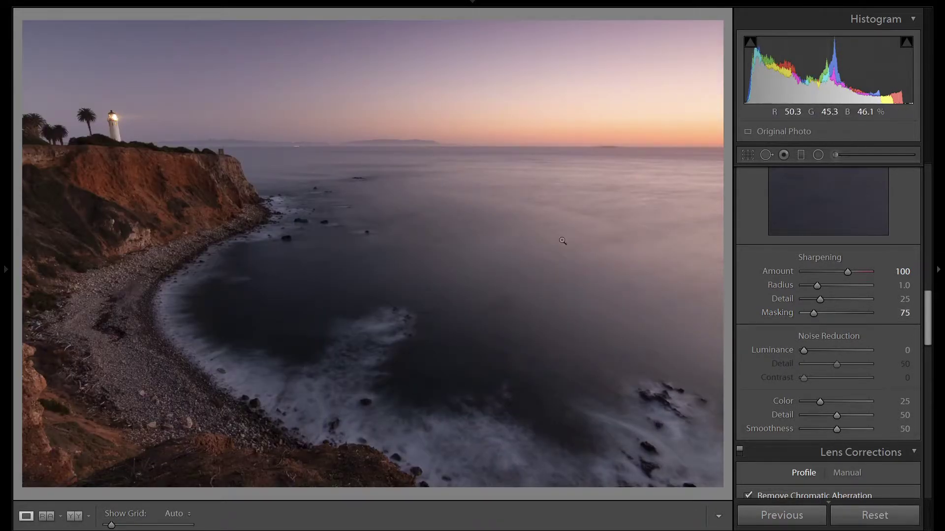
- Cool the white balance temperature to 4800 and shift the tint to -44
scroll(869, 365, up, 8)
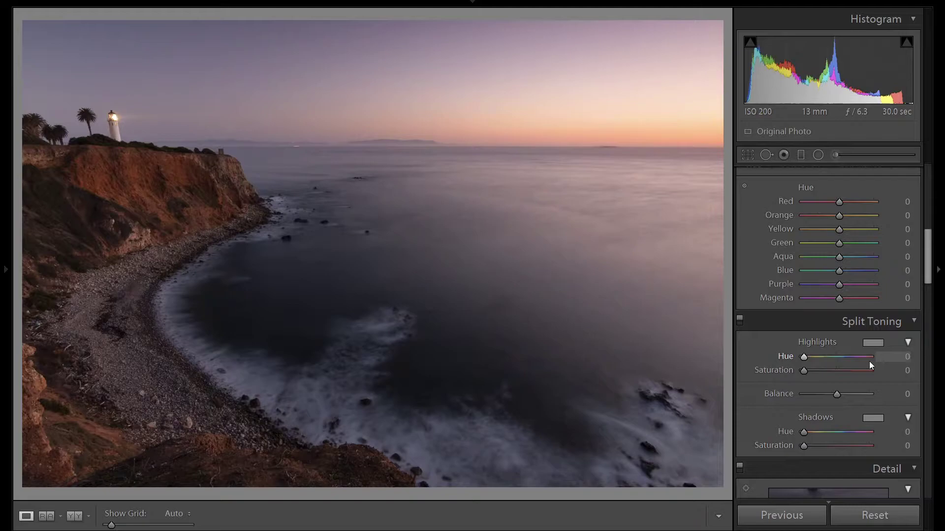
scroll(868, 361, up, 10)
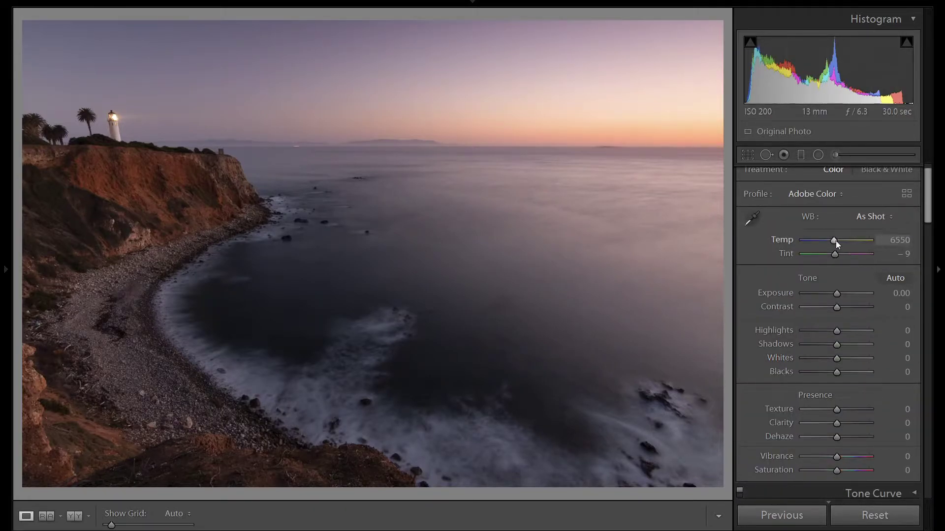
scroll(834, 241, down, 20)
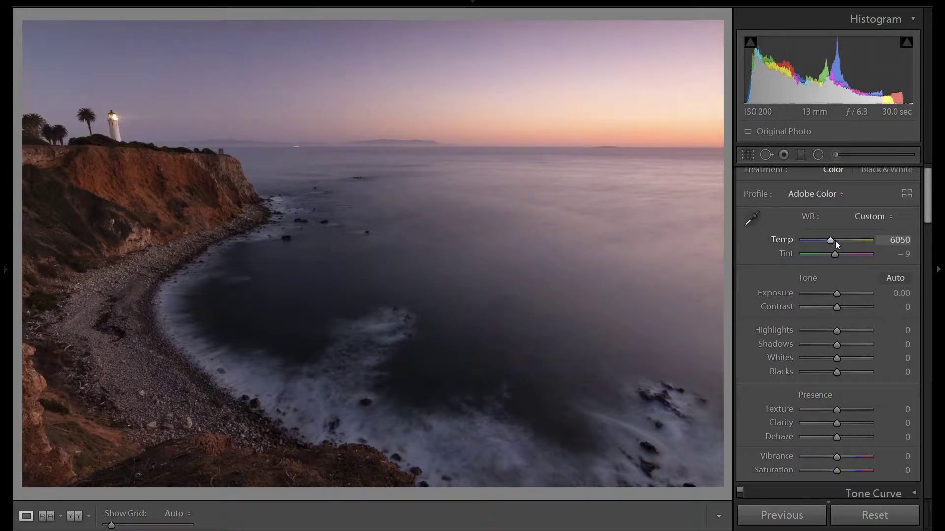
scroll(834, 240, down, 10)
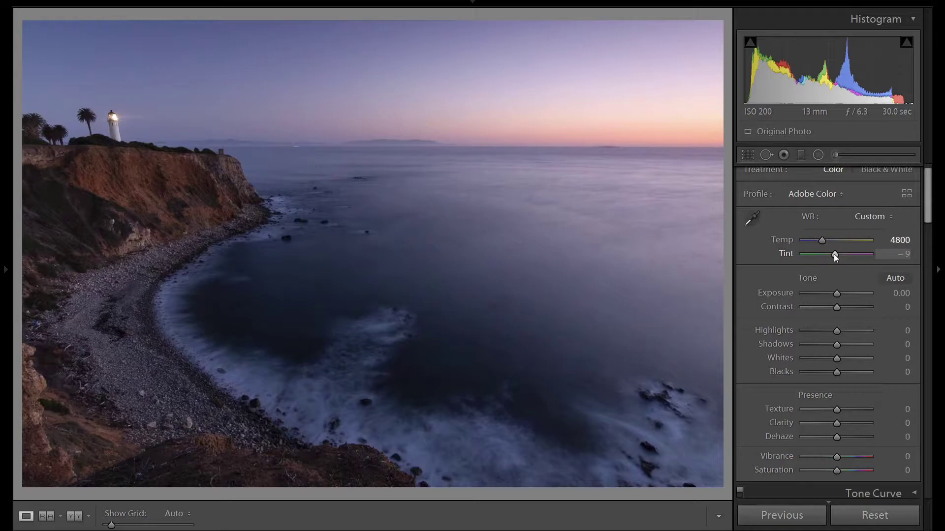
scroll(833, 254, down, 20)
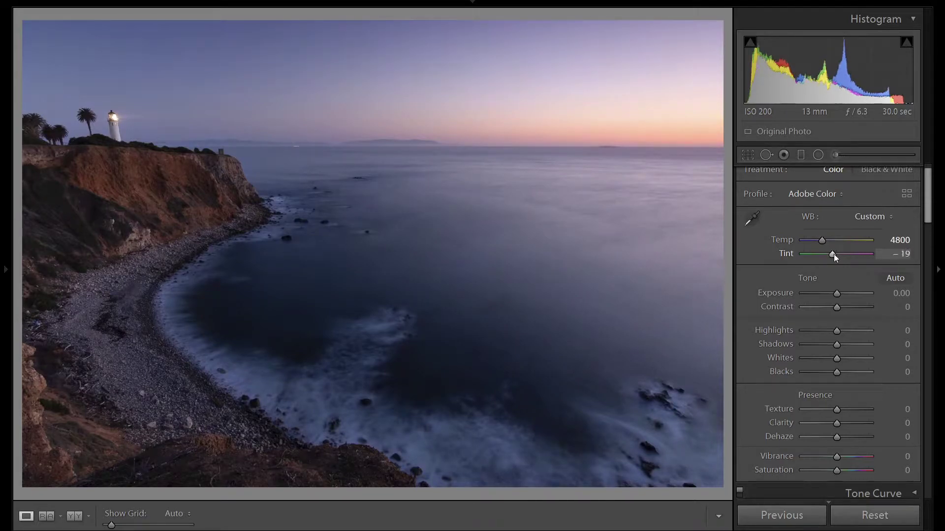
scroll(833, 254, up, 3)
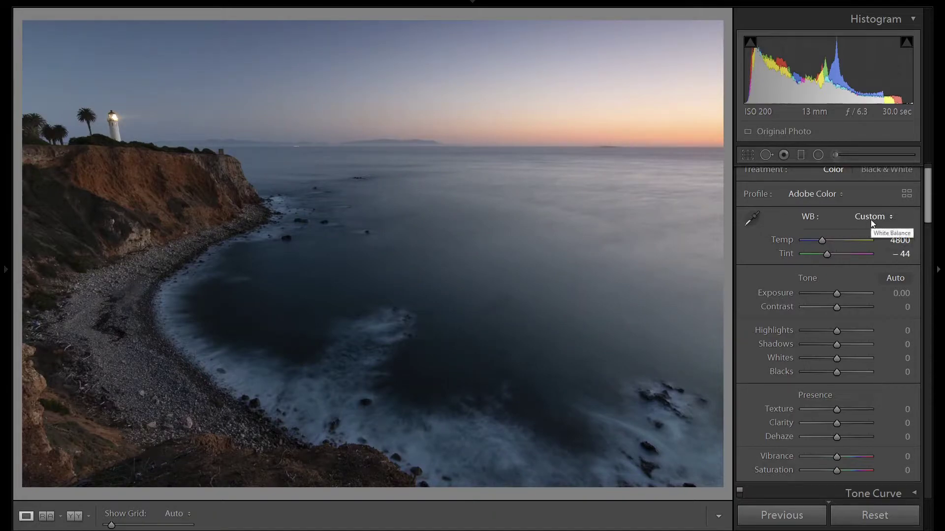
- Set the white balance temperature to 4900 and check the colours of the lighthouse cliff up close
click(897, 240)
text(4000)
key(Return)
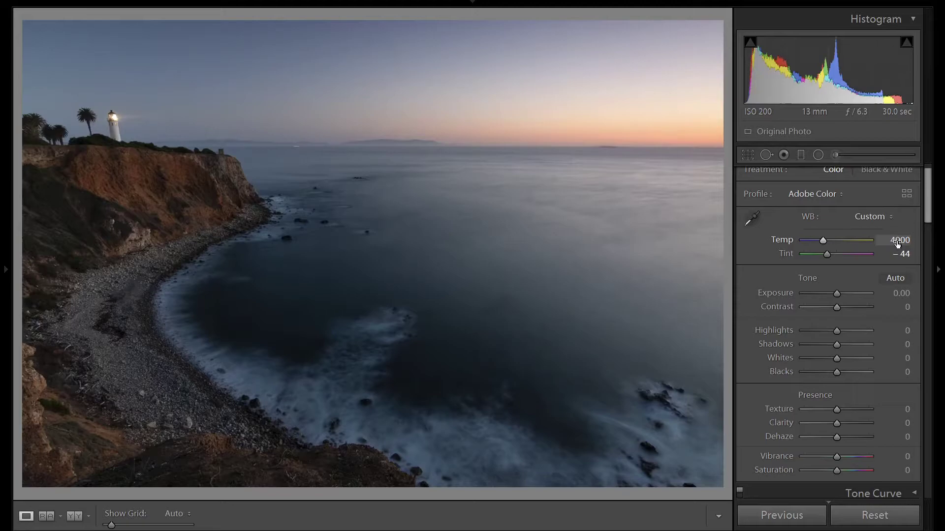
click(180, 190)
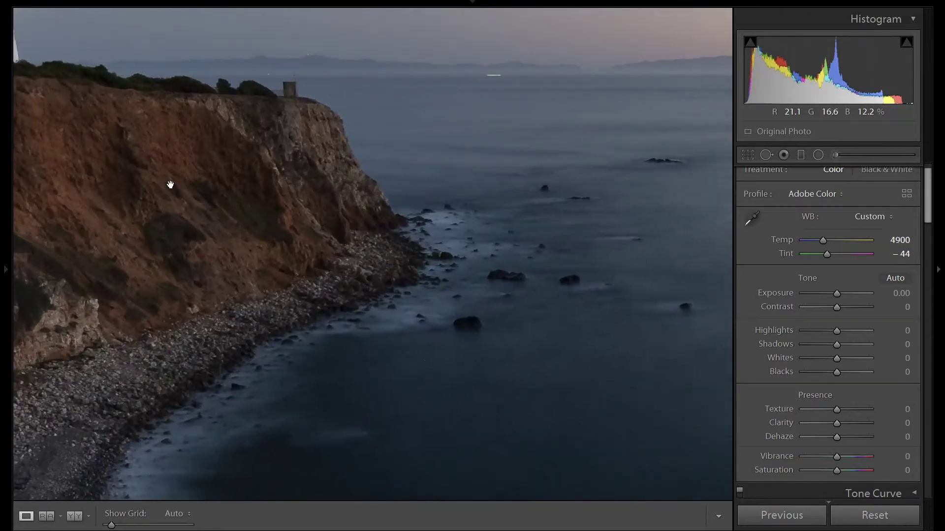
drag(169, 183, 399, 258)
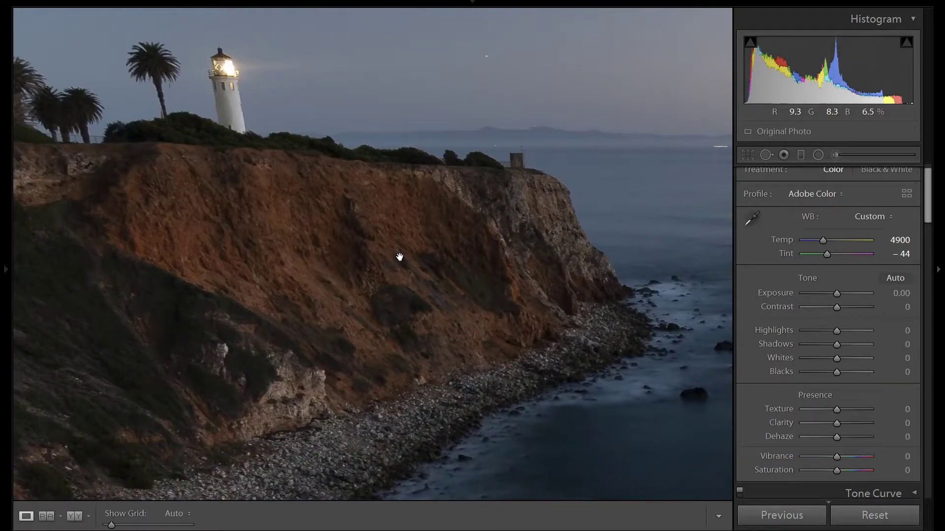
click(349, 215)
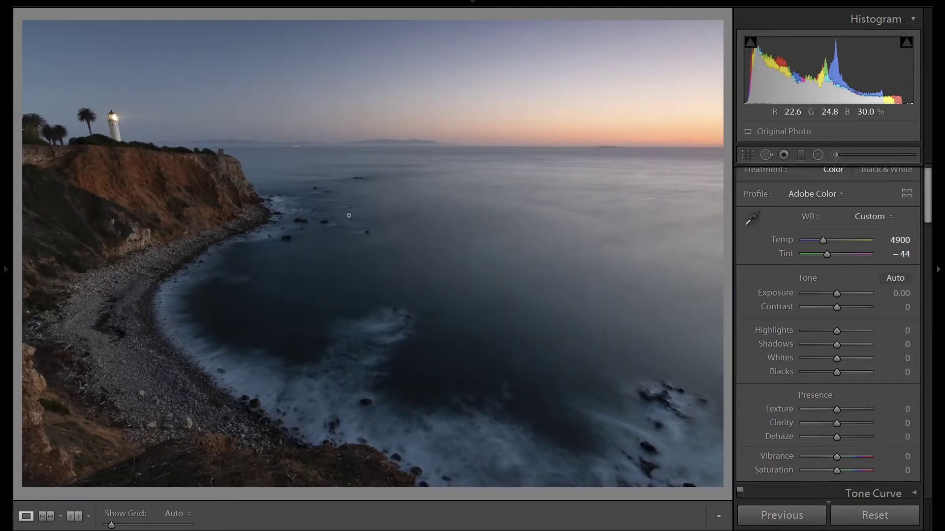
- Raise the photo's exposure to +0.80 and lower the highlights to -100
click(841, 296)
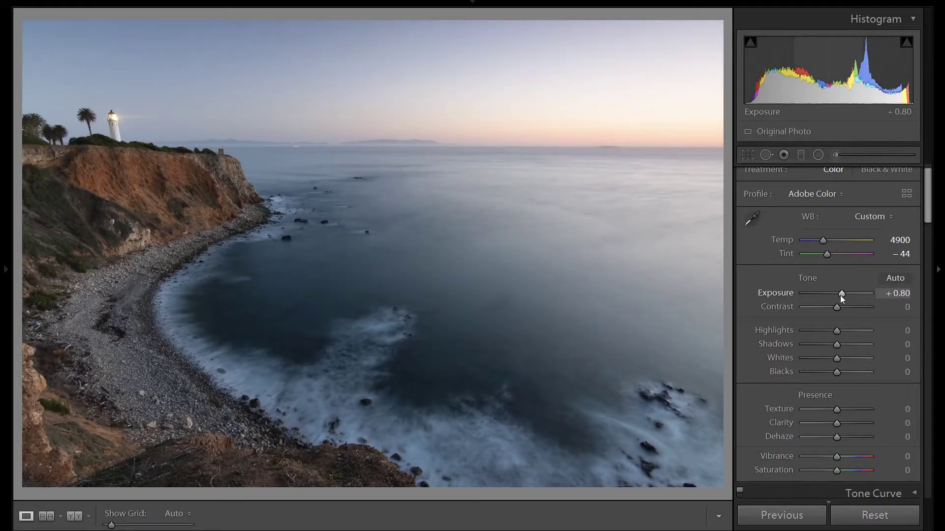
click(802, 331)
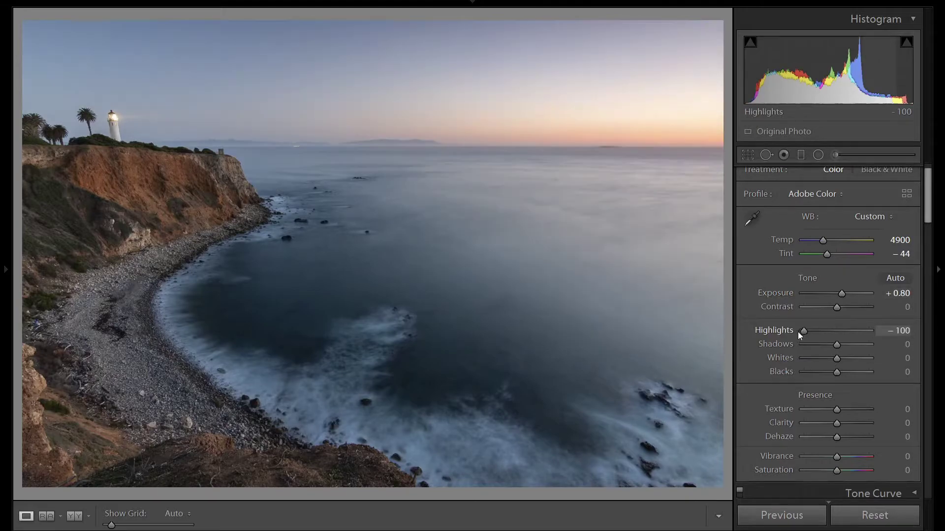
- Raise the photo's shadows to +100 to brighten the cliff and beach
key(shift+Up)
key(shift+Up)
key(shift+Up)
key(shift+Up)
key(shift+Up)
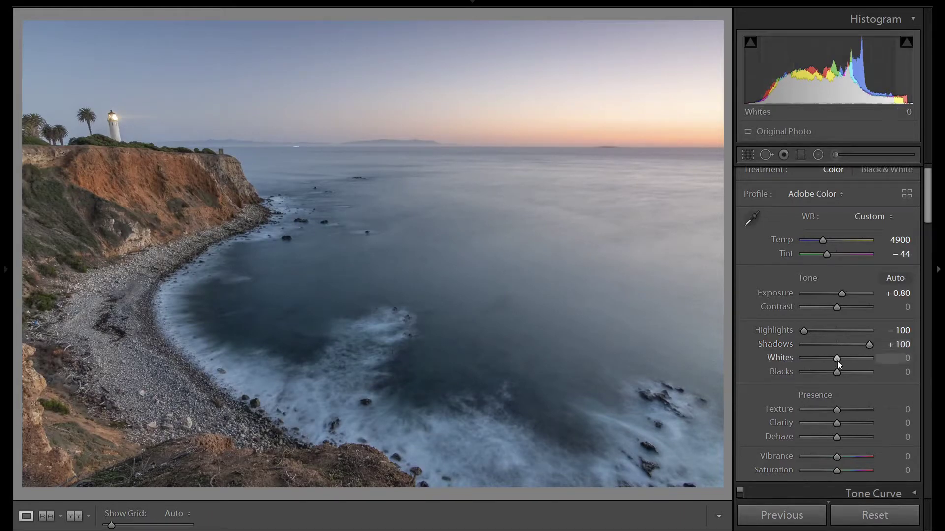
- Raise the whites to +50 in the basic tone adjustments
key(shift+Up)
key(Up)
key(Up)
key(Up)
key(Up)
key(Up)
key(Up)
key(Up)
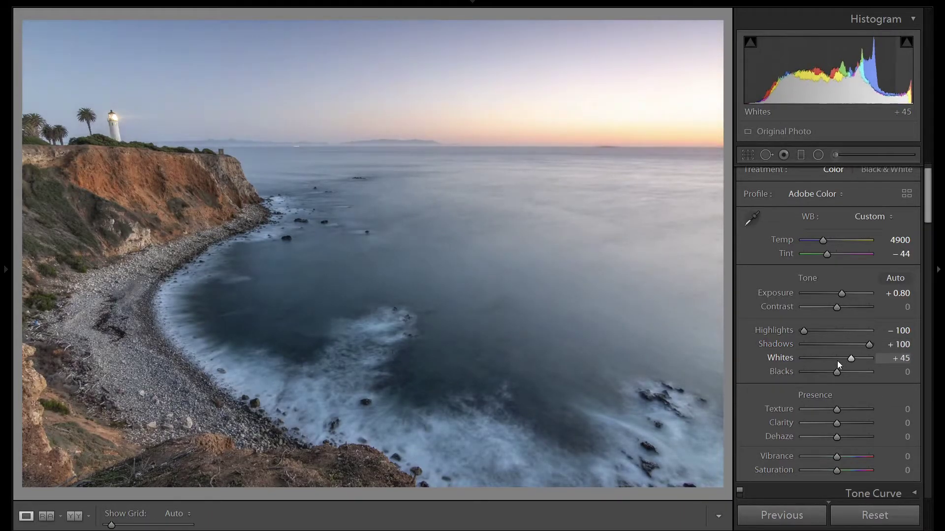
key(Down)
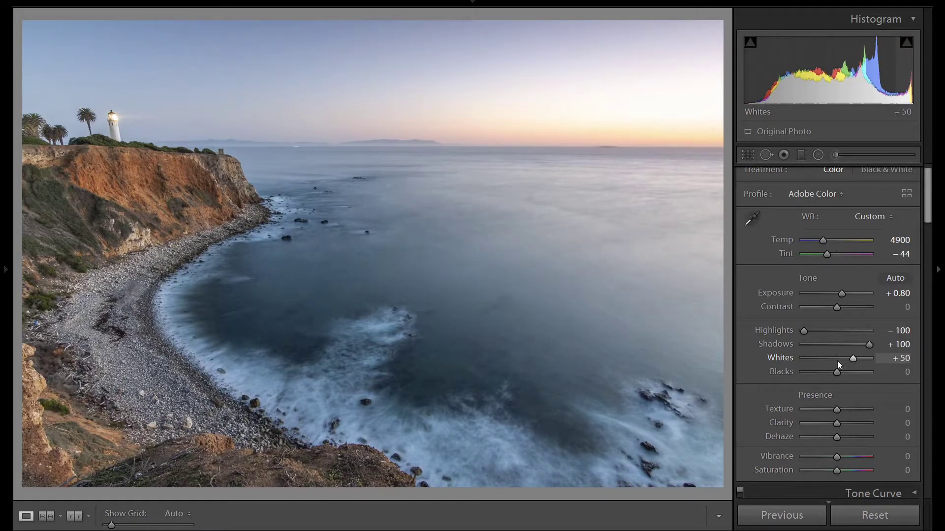
- Lower the blacks to -35 in the basic tone adjustments
key(Down)
key(Down)
key(Down)
key(Down)
key(Down)
key(Down)
key(Down)
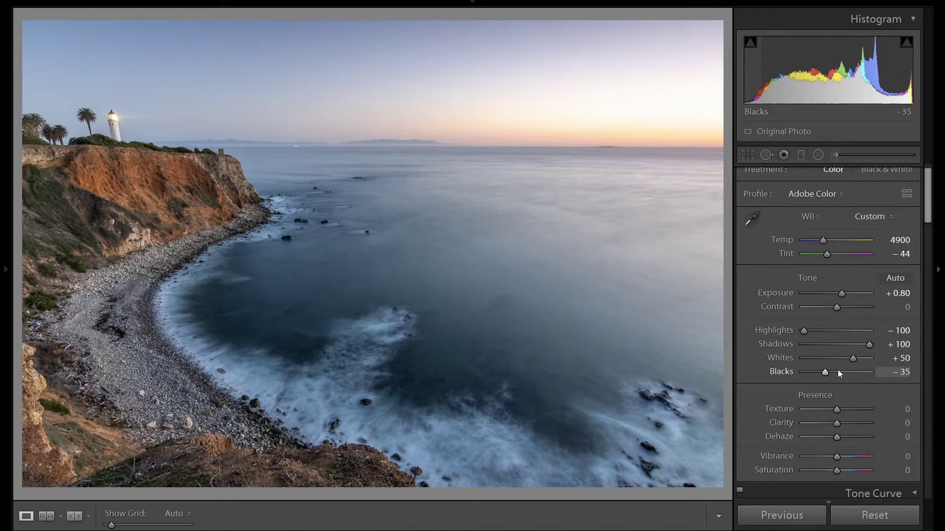
- Lower the orange and yellow luminance to -10 each in the HSL adjustments
scroll(878, 367, down, 6)
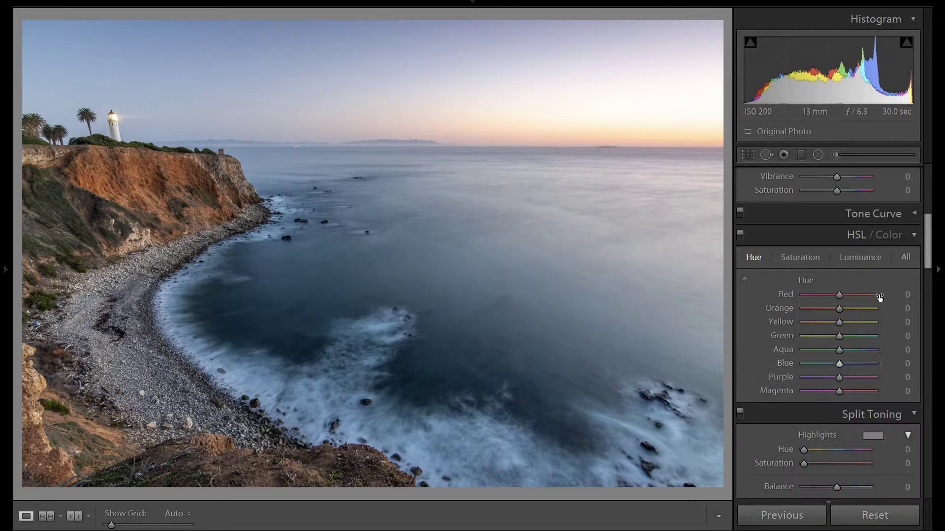
click(863, 261)
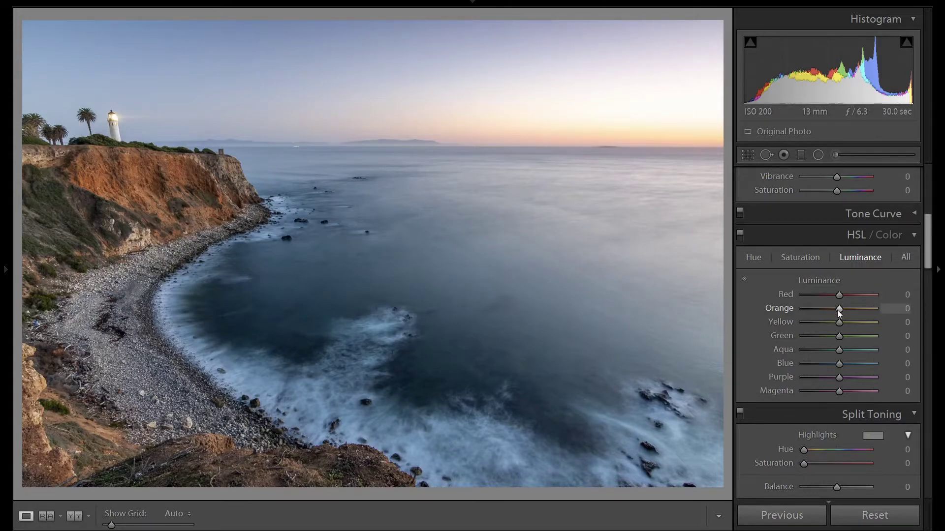
scroll(837, 310, down, 2)
scroll(841, 320, down, 2)
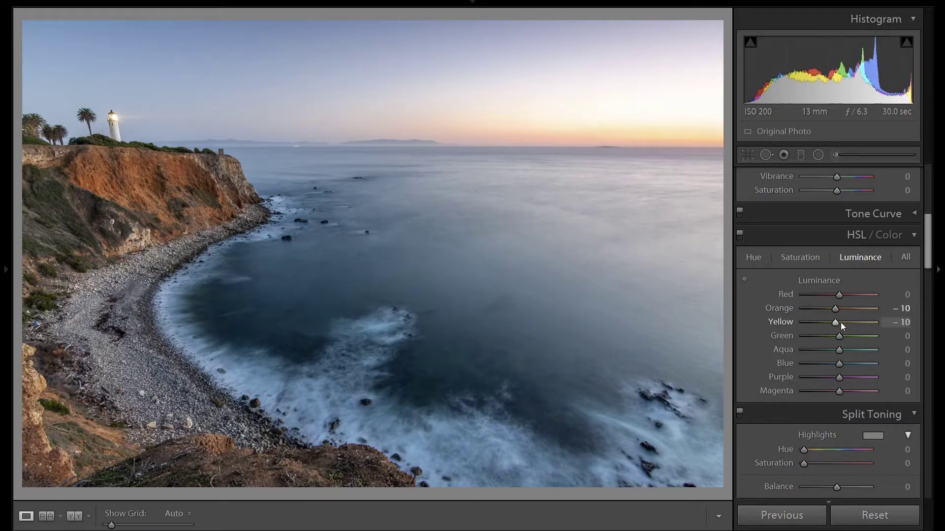
- Raise the orange saturation to +10 in the HSL adjustments and return to the luminance set
click(810, 259)
scroll(841, 309, up, 2)
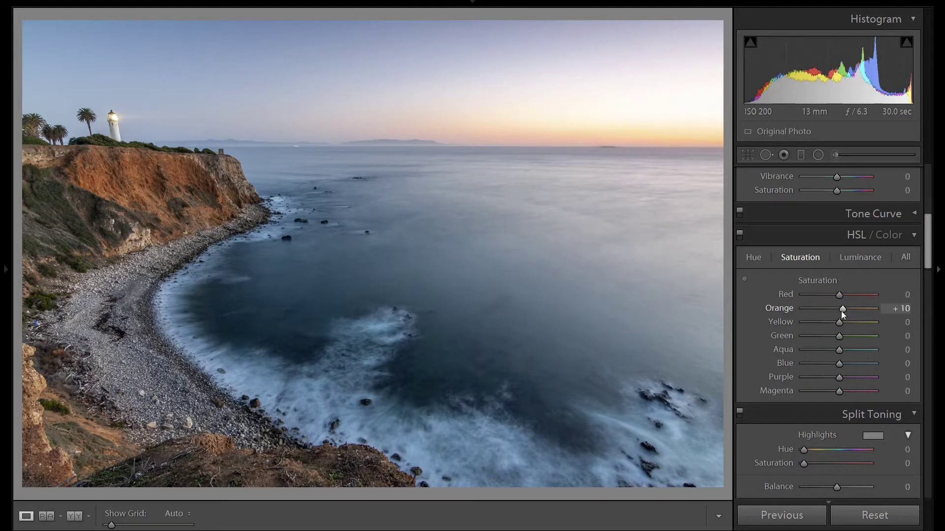
scroll(839, 323, up, 3)
scroll(842, 308, up, 1)
click(859, 257)
scroll(888, 273, up, 1)
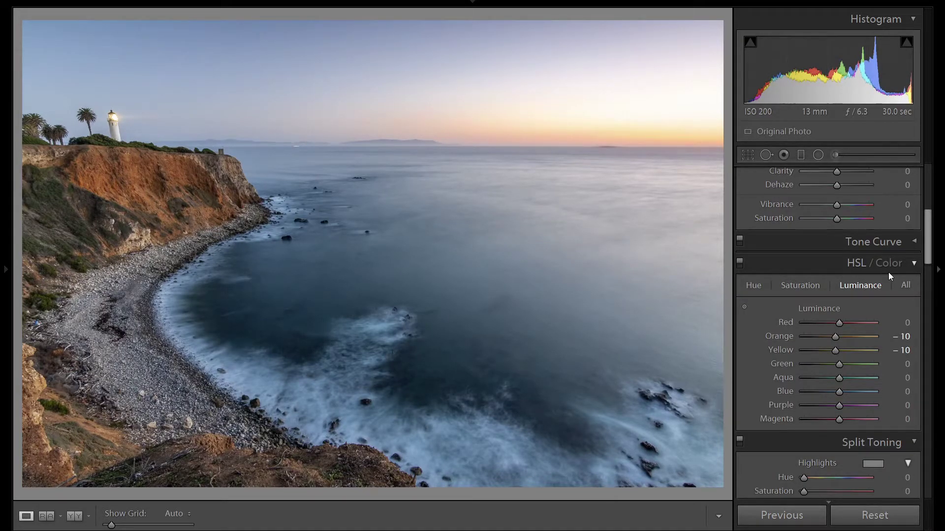
- Add a narrow graduated filter over the sky, centred on the horizon, and set its saturation to 74
click(802, 155)
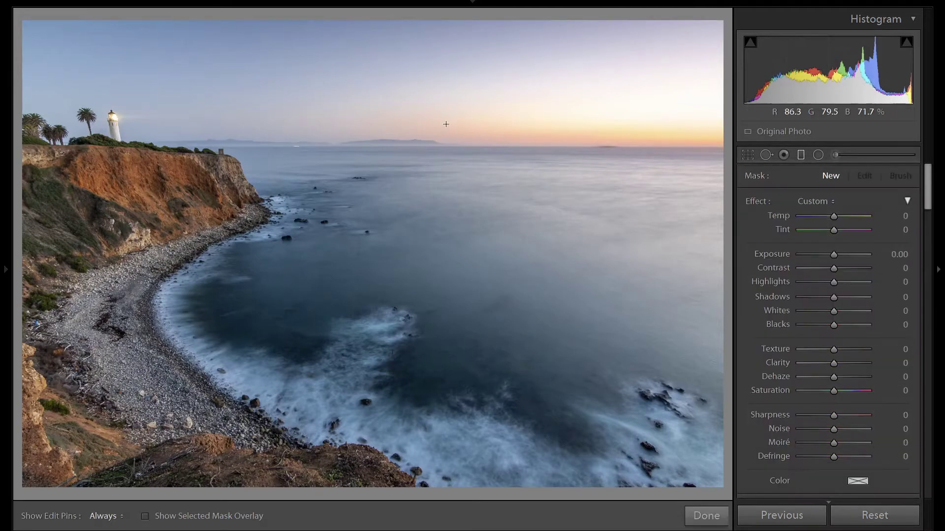
drag(443, 124, 438, 166)
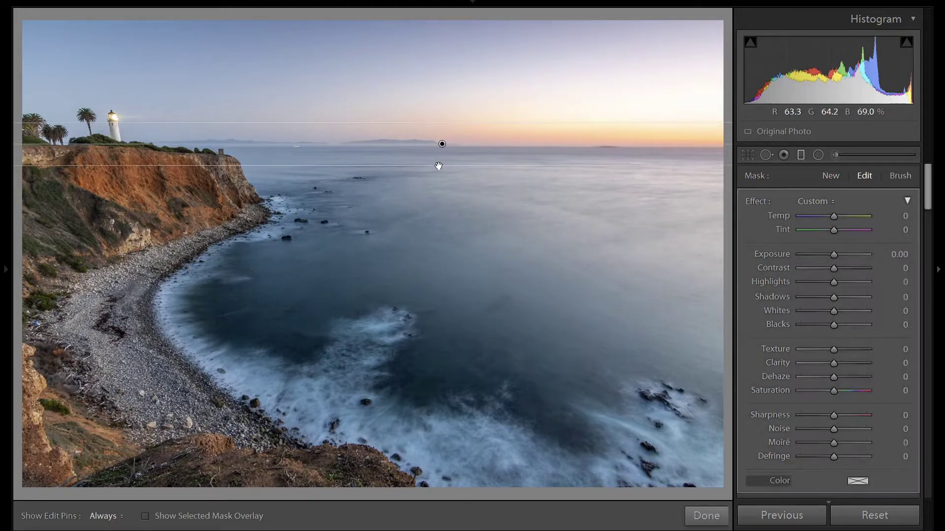
drag(835, 392, 857, 392)
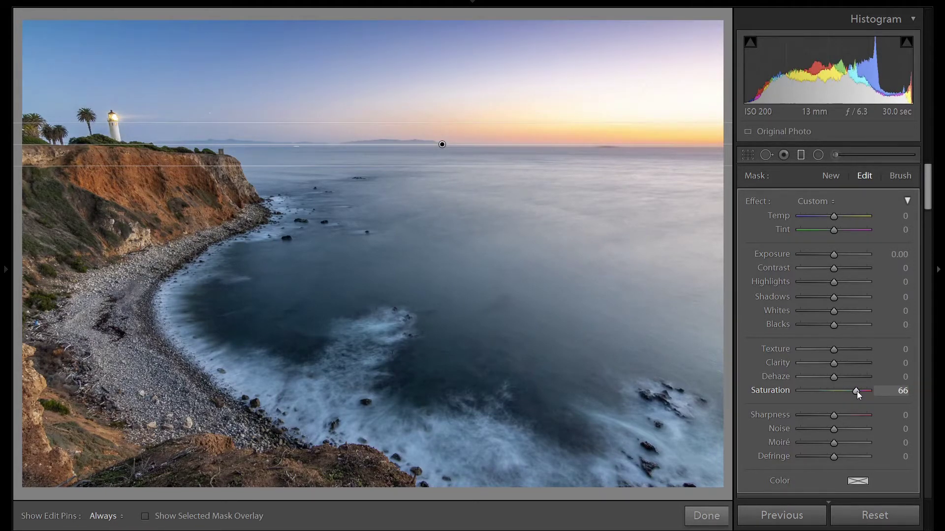
drag(856, 391, 869, 392)
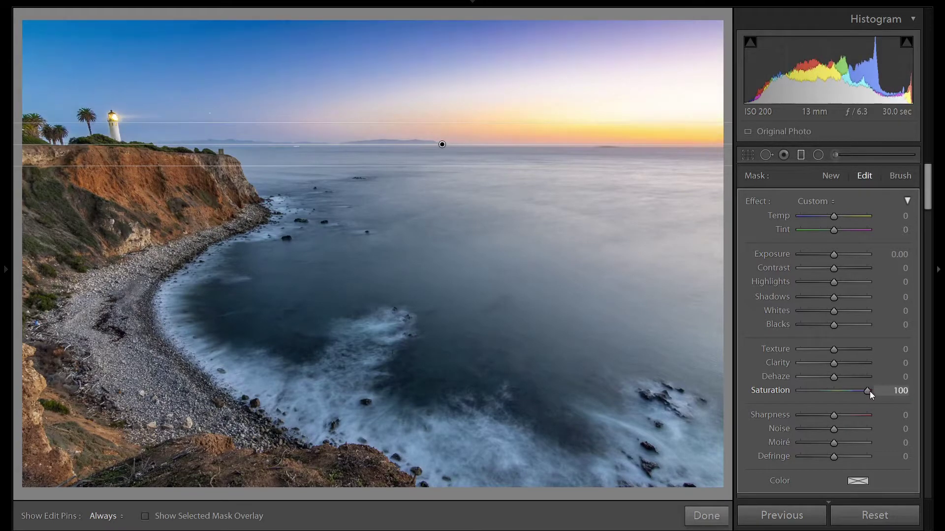
scroll(870, 390, down, 20)
scroll(870, 390, down, 11)
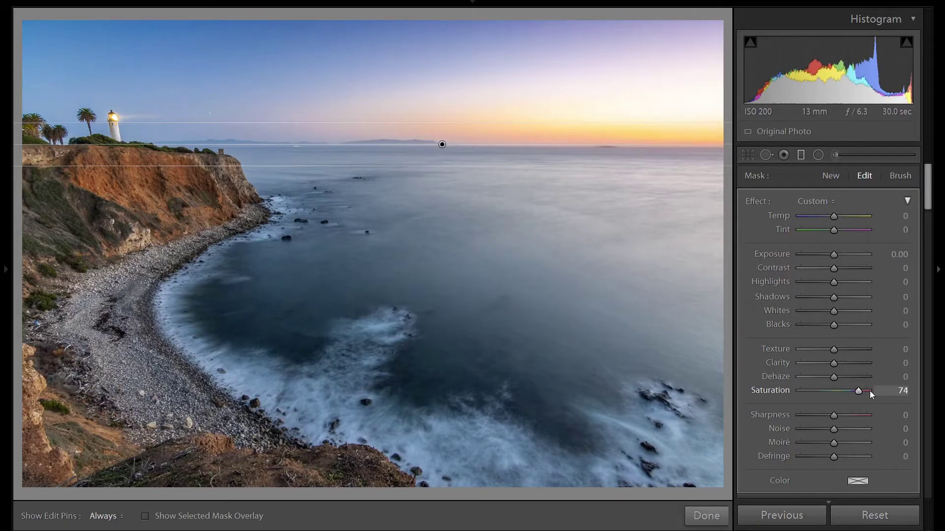
- Set the graduated filter's saturation to 62 and close the filter
key(Down)
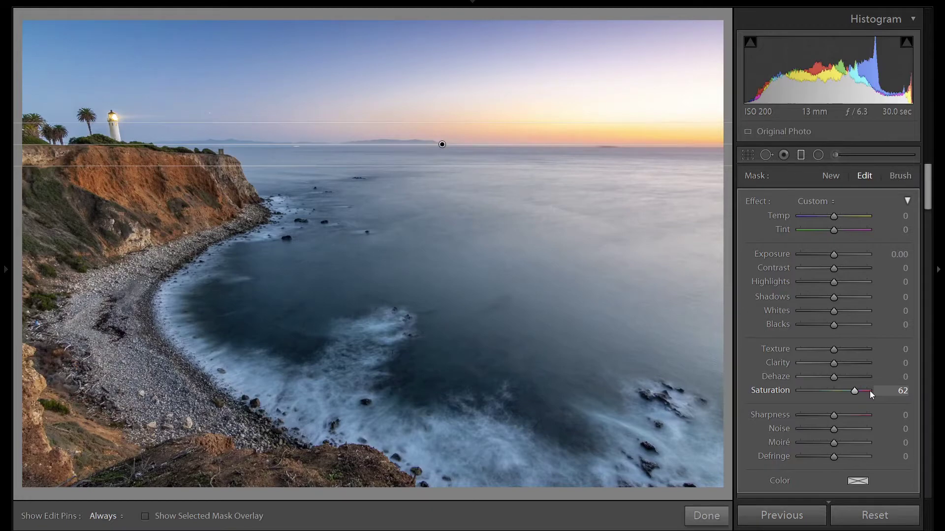
click(800, 156)
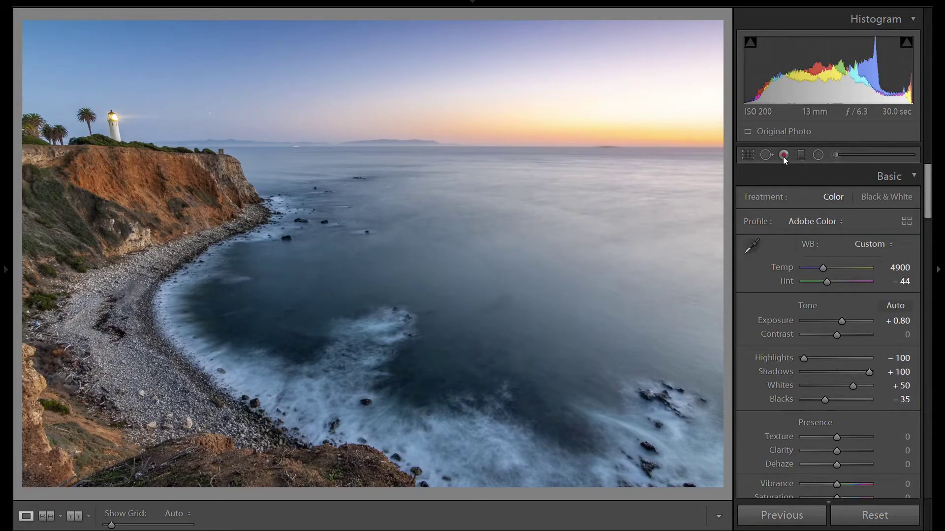
- Heal three small spots in the sky with the Spot Removal tool at size 42, moving the first spot's source beside it
click(766, 156)
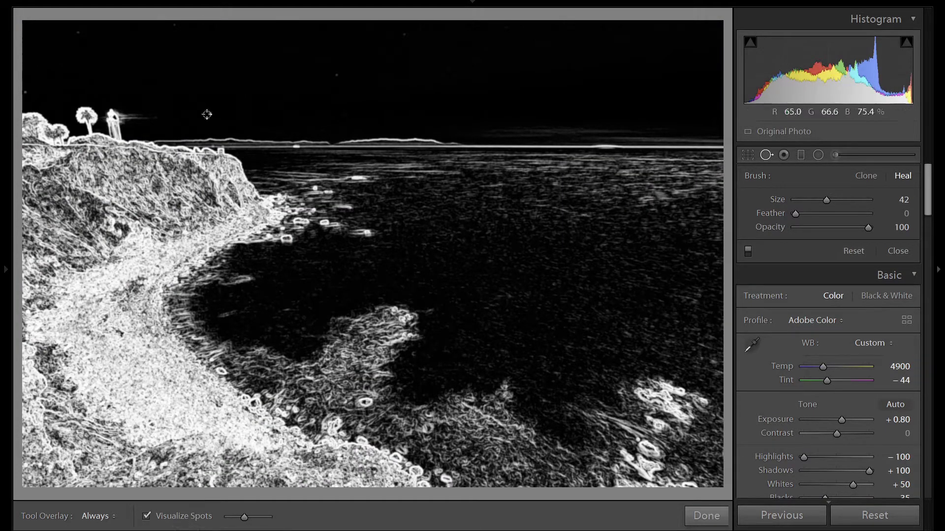
click(208, 114)
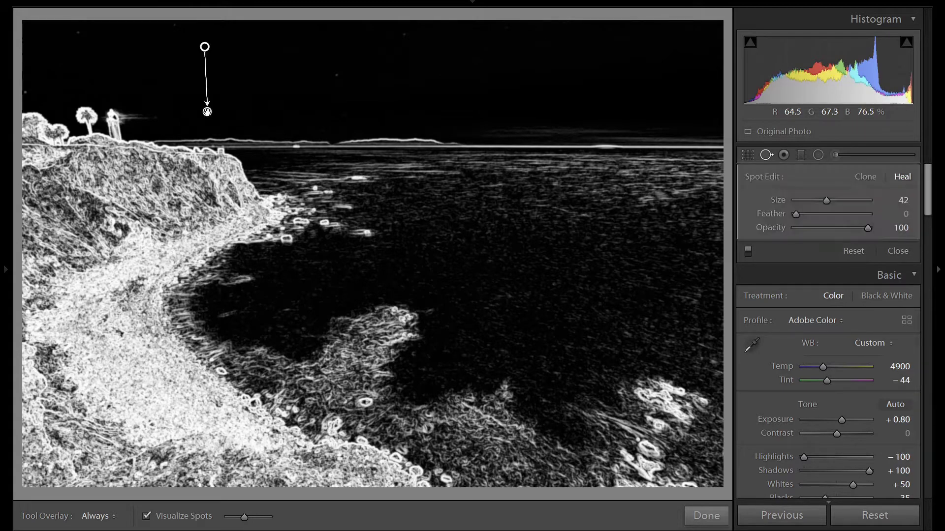
mouse_move(205, 47)
mouse_down()
mouse_move(223, 73)
mouse_move(225, 112)
mouse_up()
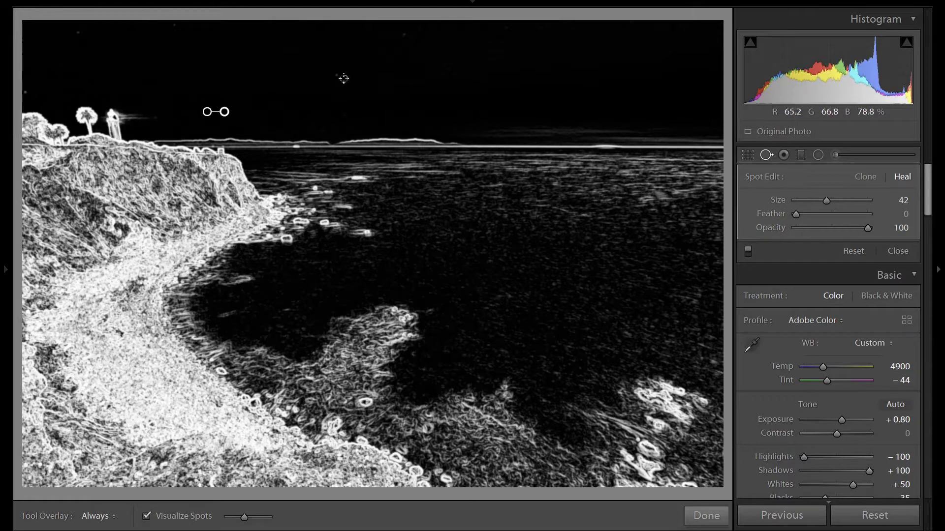
click(335, 74)
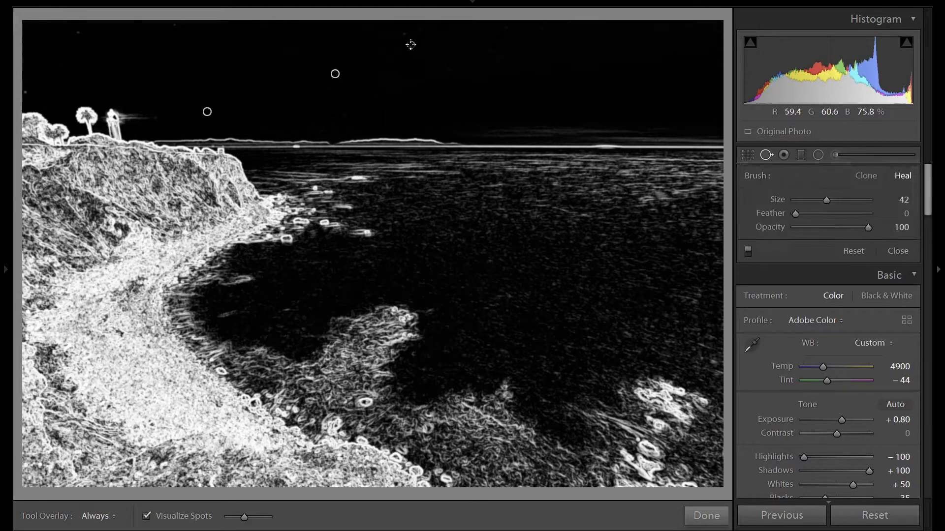
click(404, 35)
- Enlarge the healing brush to about size 62, heal four more spots in the upper-left part of the sky and close the tool
scroll(210, 74, up, 2)
click(210, 74)
drag(235, 65, 174, 25)
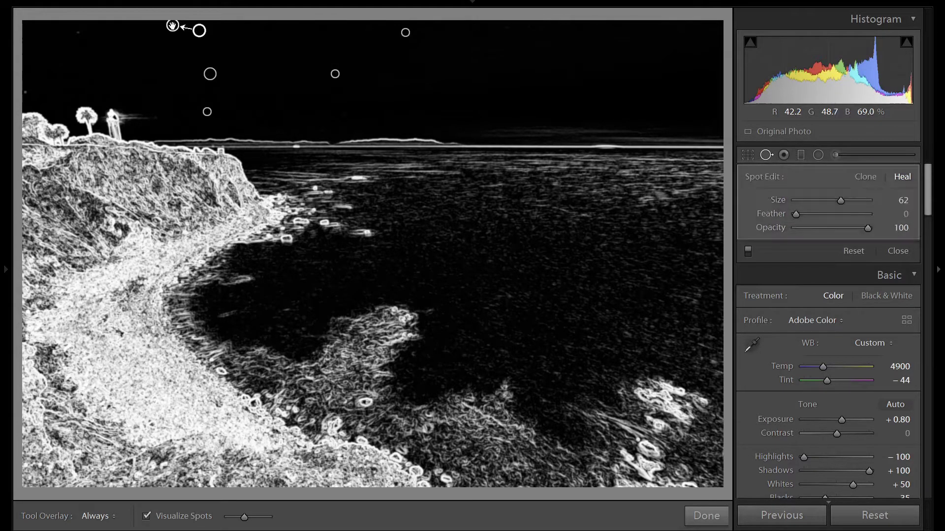
click(77, 33)
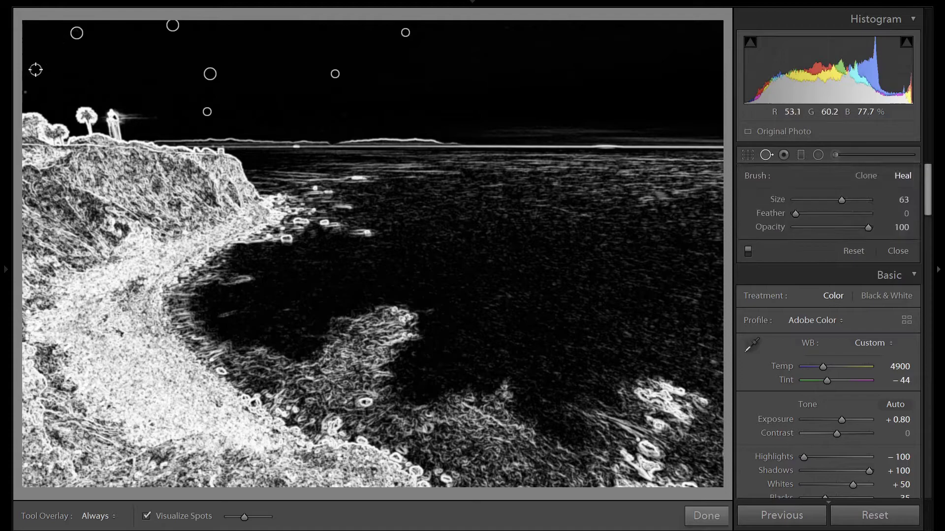
click(28, 91)
click(765, 157)
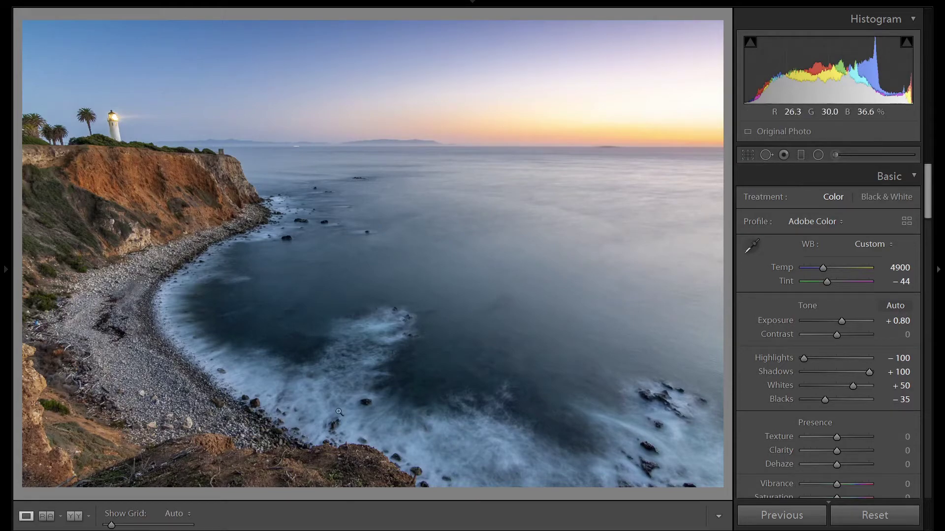
- Paint an adjustment brush mask over the dark water in the cove with the mask overlay shown, enlarging the brush to size 17
click(818, 156)
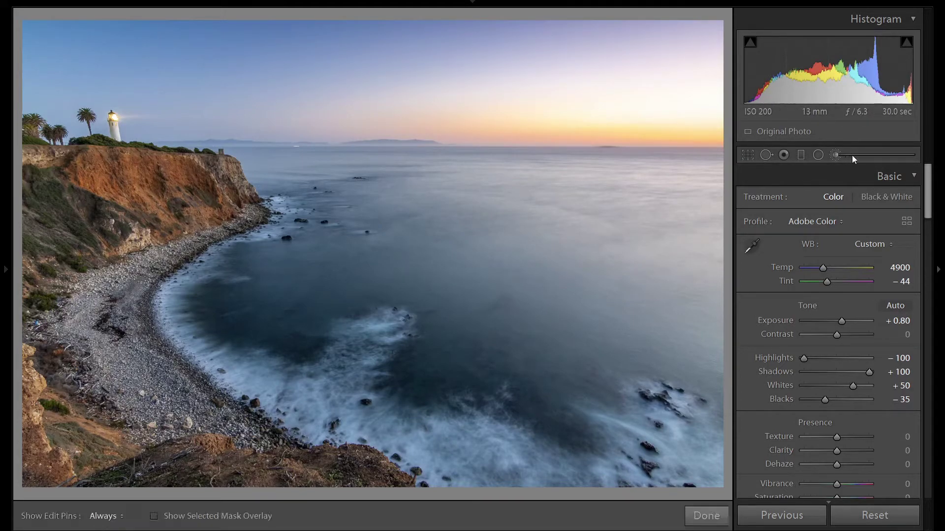
scroll(850, 389, down, 5)
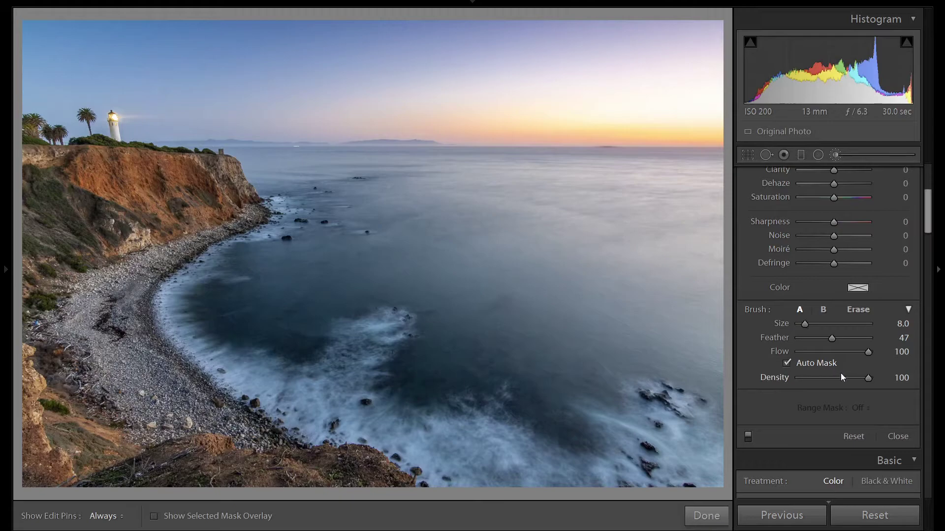
scroll(841, 374, up, 5)
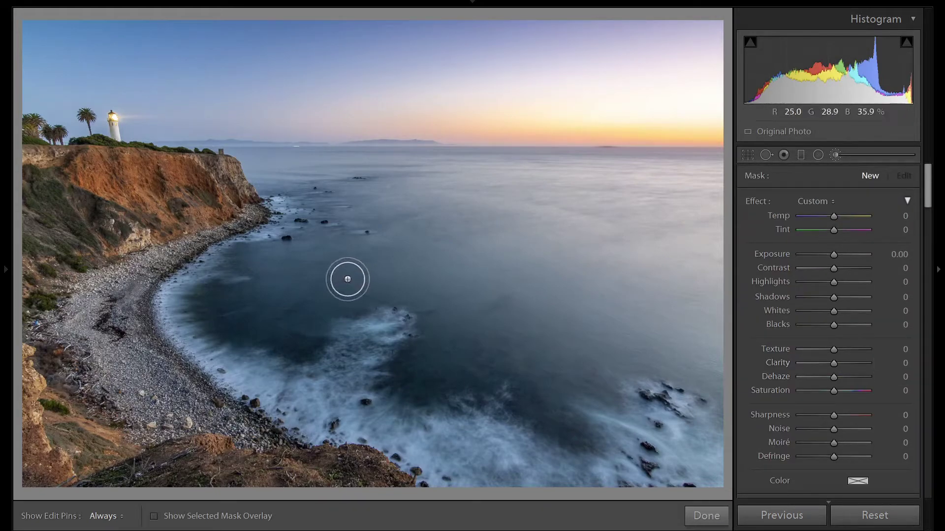
mouse_move(340, 278)
mouse_down()
mouse_move(306, 289)
mouse_move(295, 315)
mouse_move(236, 307)
mouse_up()
key(o)
key(h)
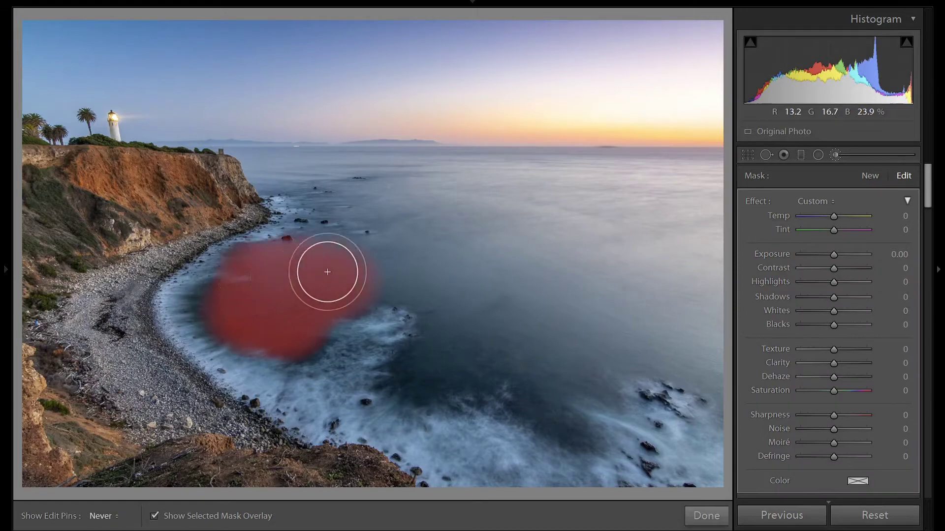
mouse_move(316, 250)
mouse_down()
mouse_move(395, 285)
mouse_move(459, 355)
mouse_move(403, 372)
mouse_move(464, 371)
mouse_move(529, 386)
mouse_move(549, 372)
mouse_up()
key(h)
- Set the adjustment brush feather to 100 and hide the mask overlay
scroll(880, 448, down, 5)
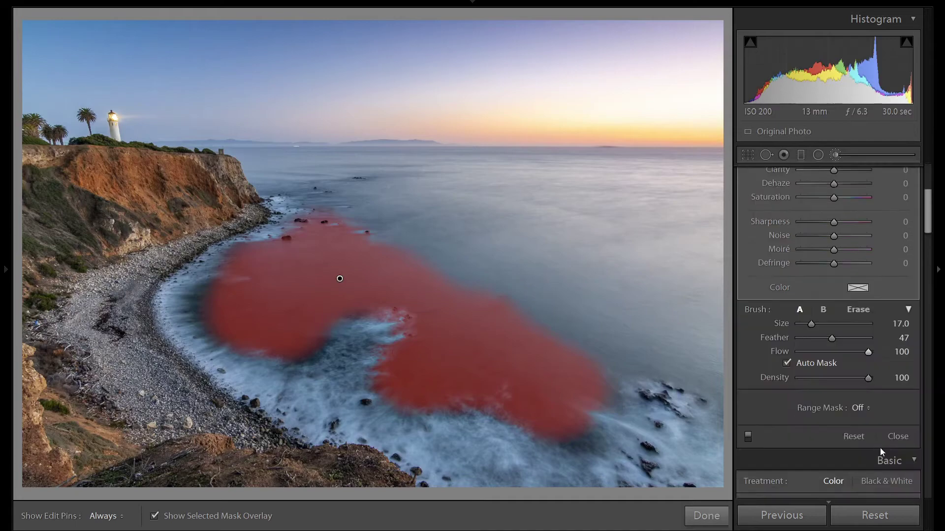
drag(832, 339, 882, 340)
key(h)
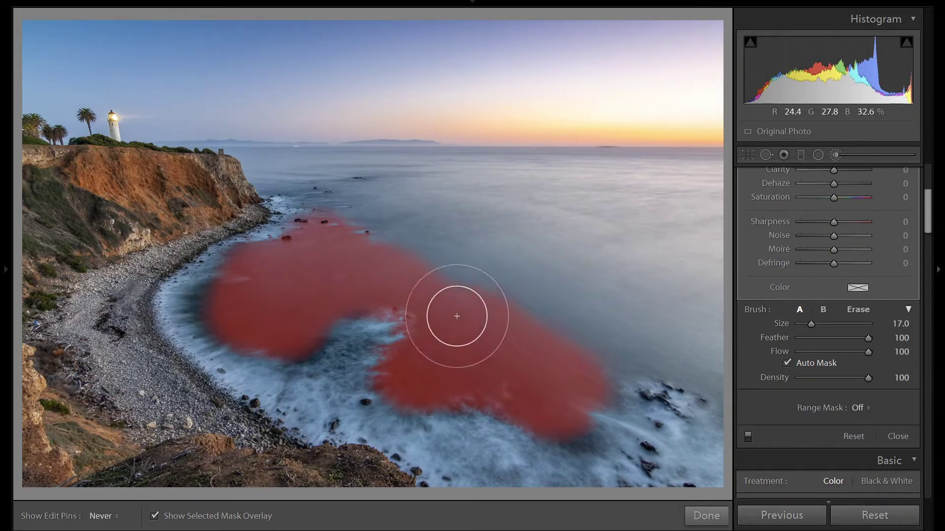
key(h)
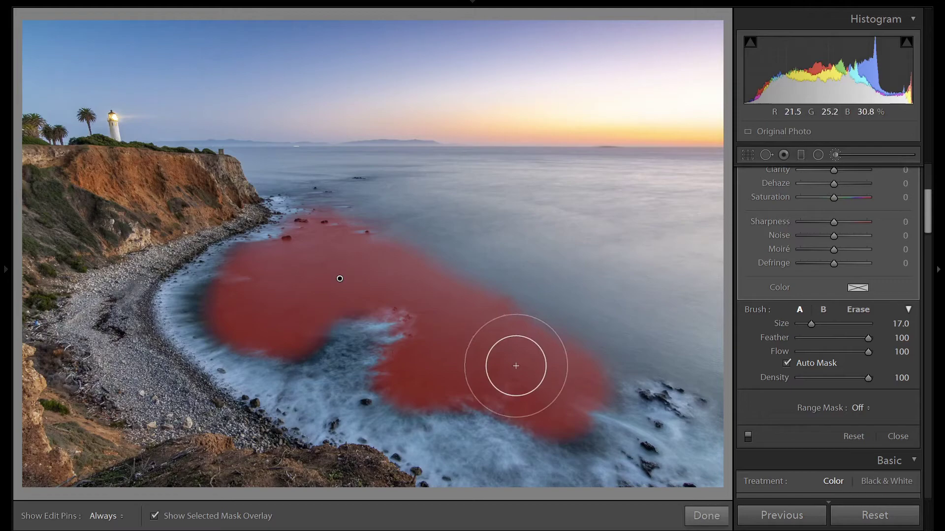
key(o)
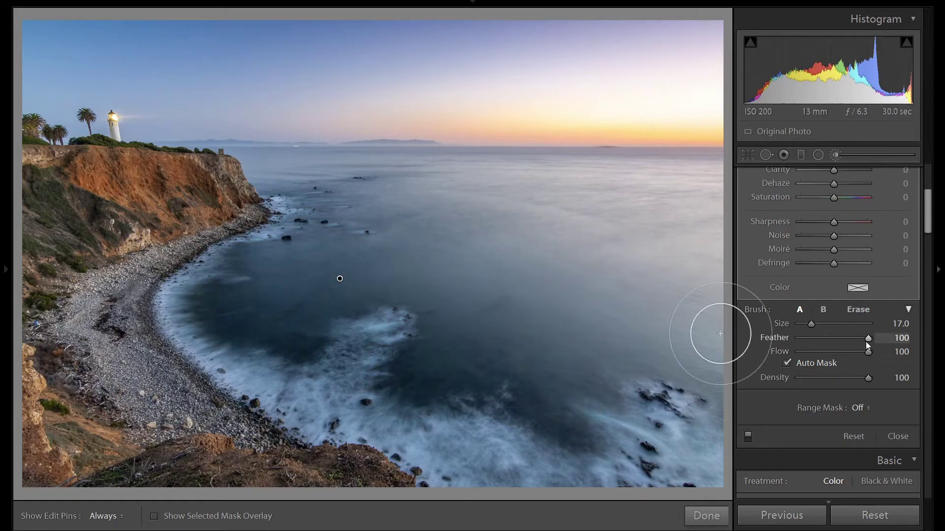
- Try exposure 0.70 on the dark water mask and bring it back down to 0.10
scroll(932, 373, up, 4)
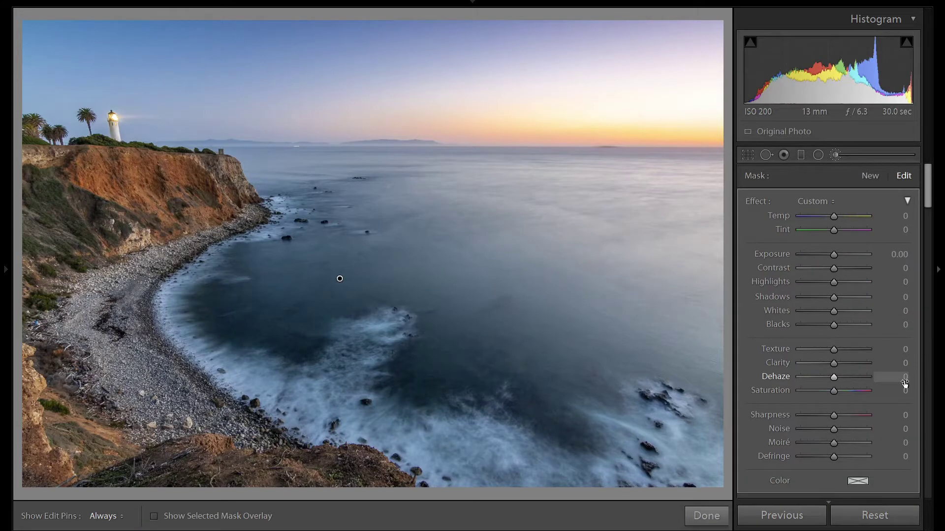
drag(833, 255, 840, 256)
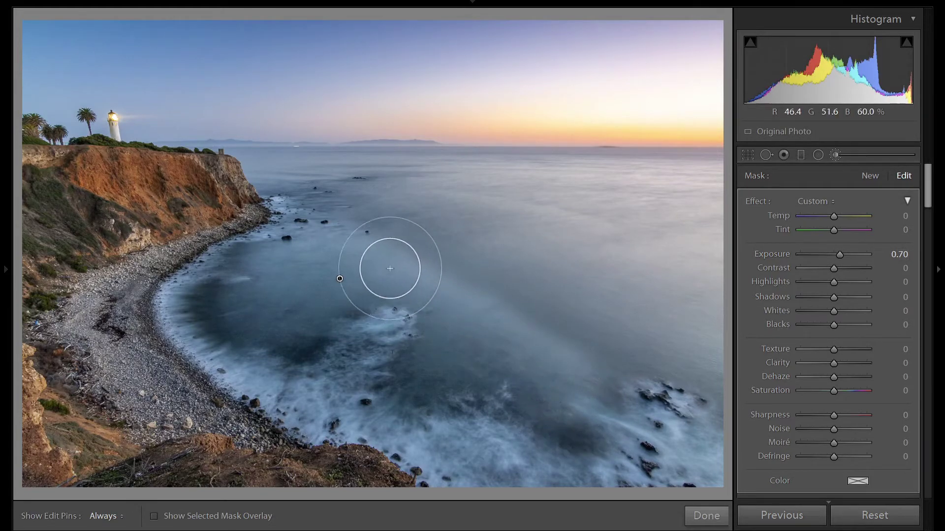
drag(839, 254, 831, 255)
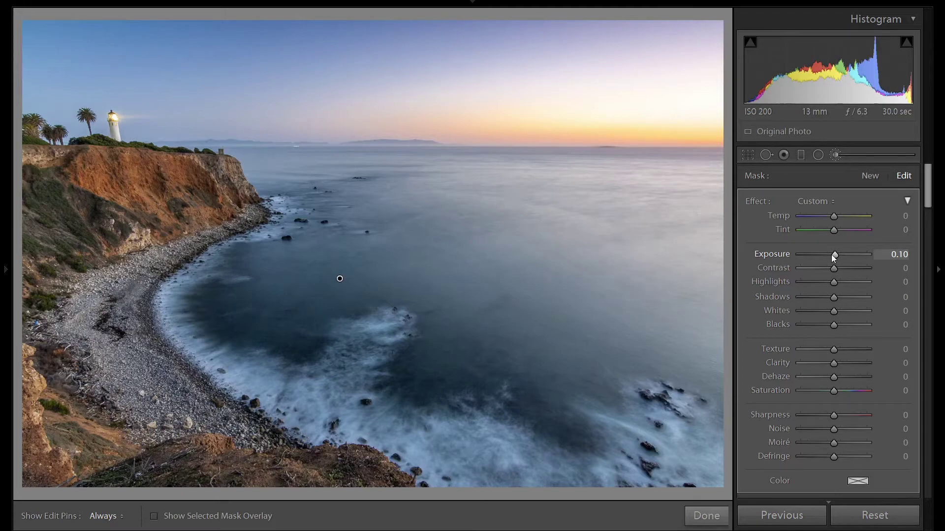
- Paint a new adjustment brush mask over the white surf along the shoreline and around the rocks, checking it with the mask overlay
click(875, 174)
scroll(328, 233, down, 5)
mouse_move(278, 208)
mouse_down()
mouse_move(207, 254)
mouse_move(180, 283)
mouse_move(190, 333)
mouse_up()
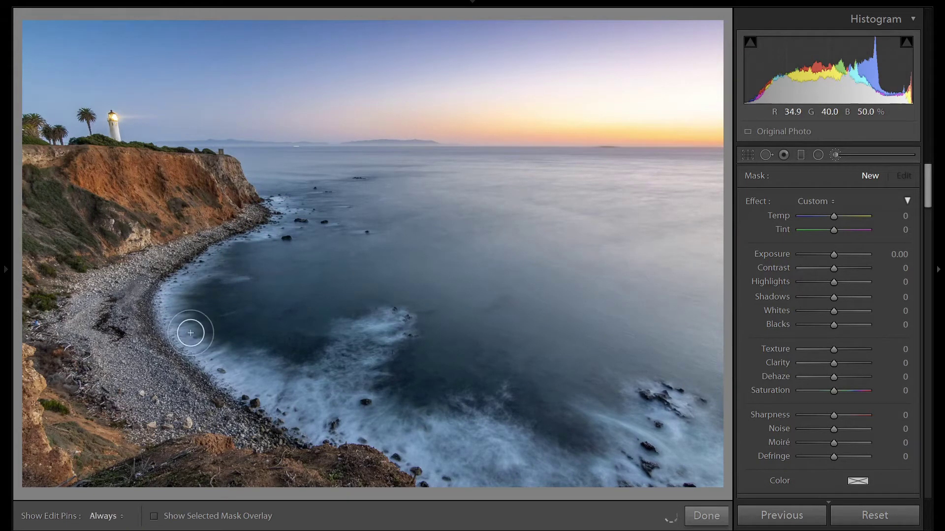
key(o)
key(h)
mouse_move(173, 295)
mouse_down()
mouse_move(175, 336)
mouse_move(303, 414)
mouse_move(255, 387)
mouse_move(245, 368)
mouse_move(340, 374)
mouse_move(389, 326)
mouse_move(362, 331)
mouse_move(347, 344)
mouse_move(397, 332)
mouse_move(376, 343)
mouse_move(361, 409)
mouse_move(329, 438)
mouse_move(311, 378)
mouse_move(299, 411)
mouse_move(457, 448)
mouse_move(493, 426)
mouse_move(433, 422)
mouse_move(411, 458)
mouse_move(585, 504)
mouse_move(496, 448)
mouse_move(648, 493)
mouse_move(629, 475)
mouse_move(616, 432)
mouse_move(652, 436)
mouse_move(651, 407)
mouse_move(671, 401)
mouse_move(680, 446)
mouse_move(602, 510)
mouse_move(639, 430)
mouse_move(619, 453)
mouse_move(604, 425)
mouse_move(614, 498)
mouse_move(600, 475)
mouse_move(711, 442)
mouse_move(684, 490)
mouse_move(728, 462)
mouse_move(679, 413)
mouse_move(640, 397)
mouse_move(682, 456)
mouse_move(686, 489)
mouse_up()
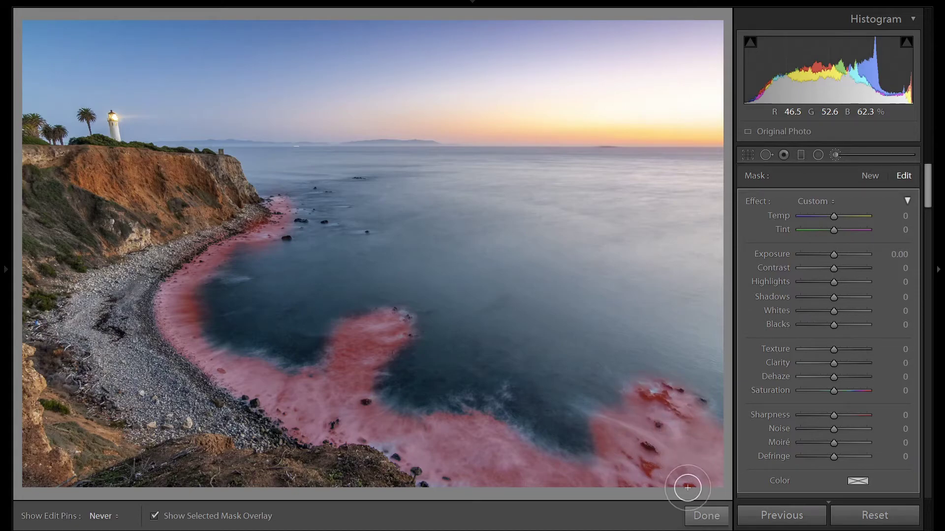
key(o)
key(h)
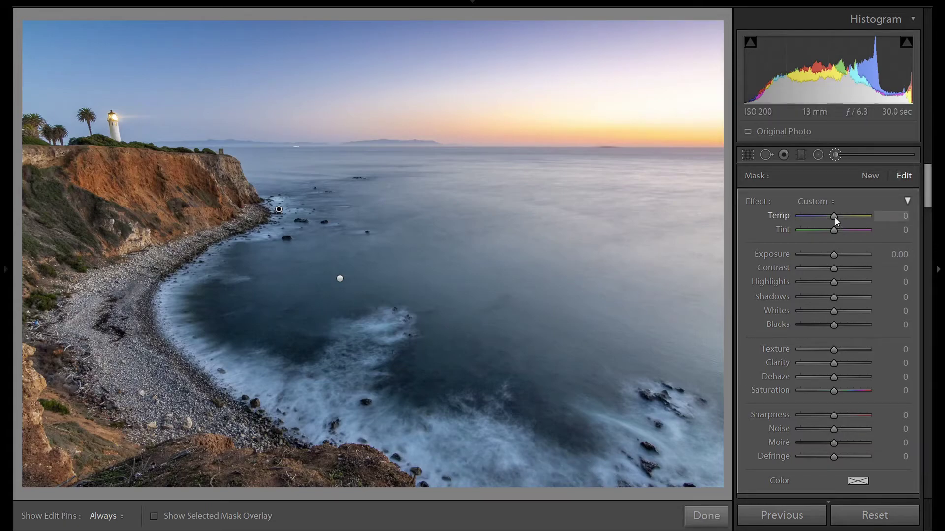
- Set the surf mask's temperature to 10 and exposure to 0.50, and close the adjustment brush
scroll(840, 216, up, 4)
scroll(840, 216, up, 3)
scroll(840, 216, down, 1)
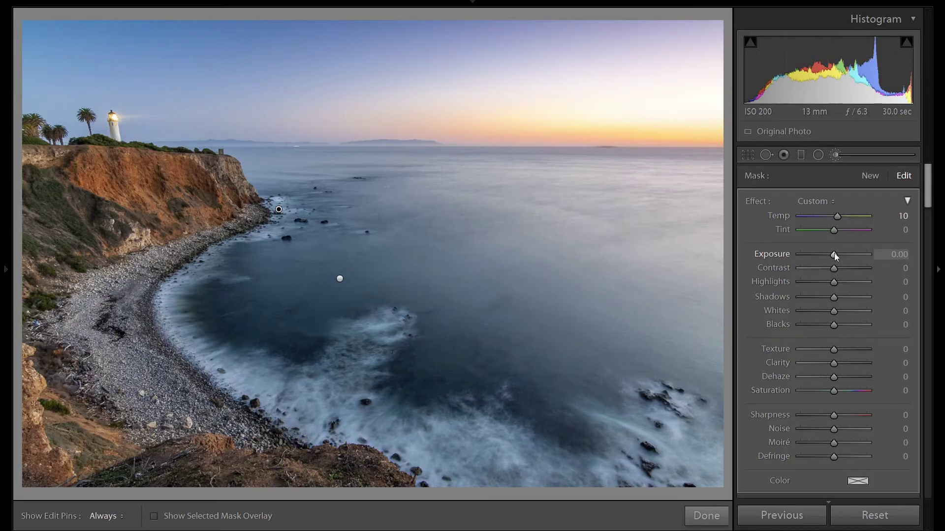
scroll(835, 253, up, 10)
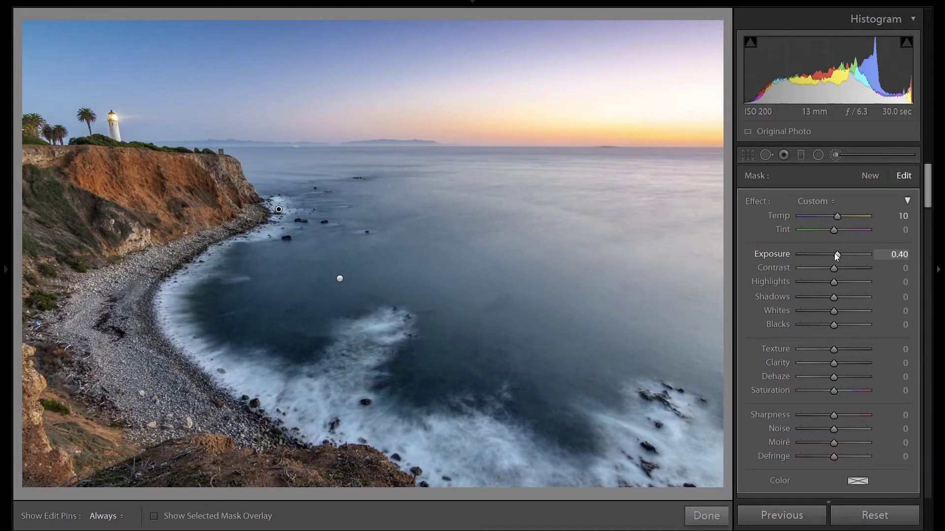
scroll(834, 253, up, 6)
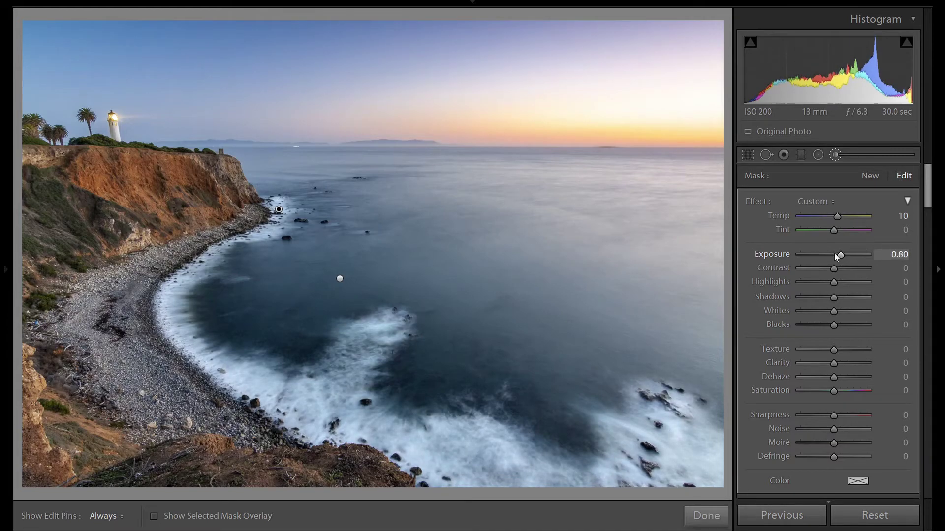
scroll(834, 253, down, 4)
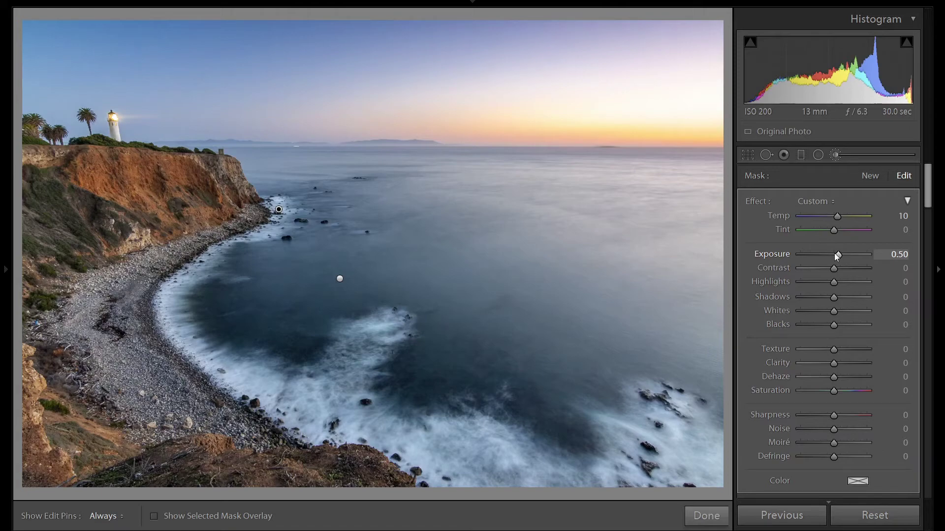
click(836, 155)
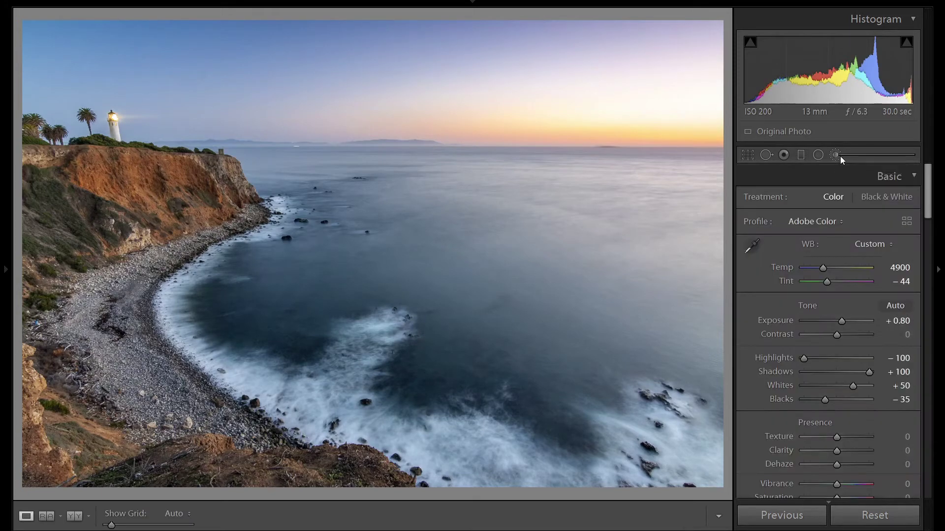
- Compare the edited photo with its unedited version and check the composition against the crop grid without cropping
key(backslash)
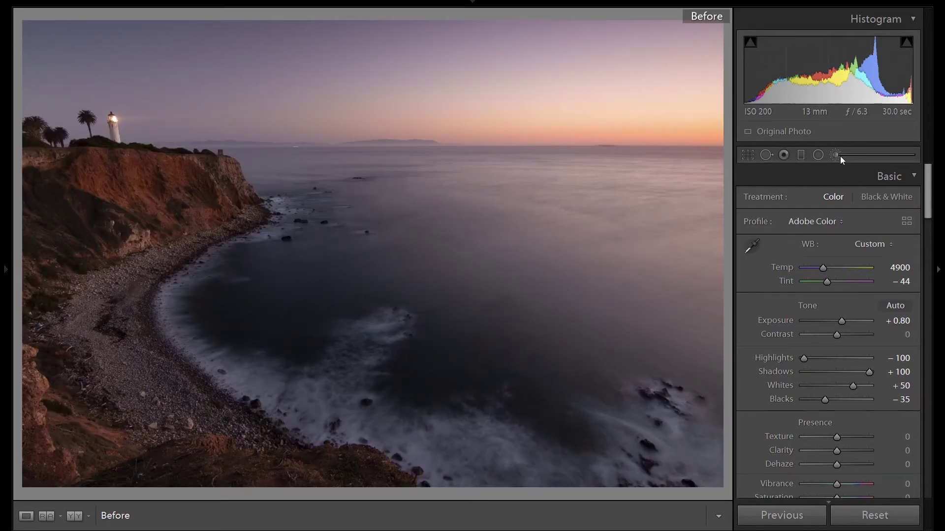
key(backslash)
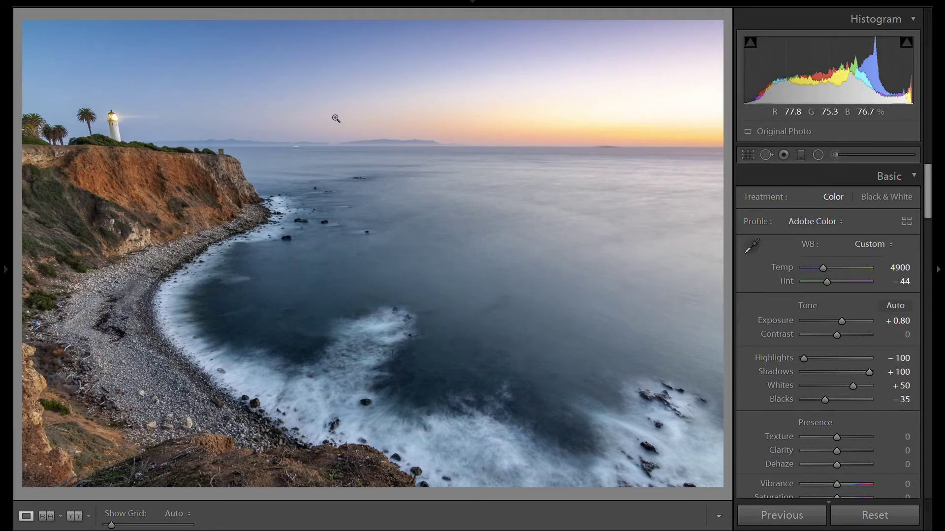
click(747, 155)
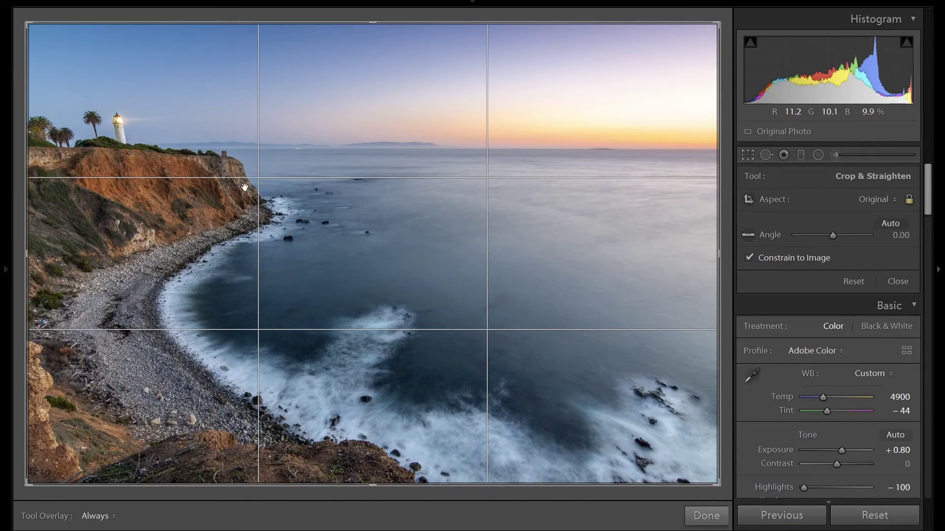
key(r)
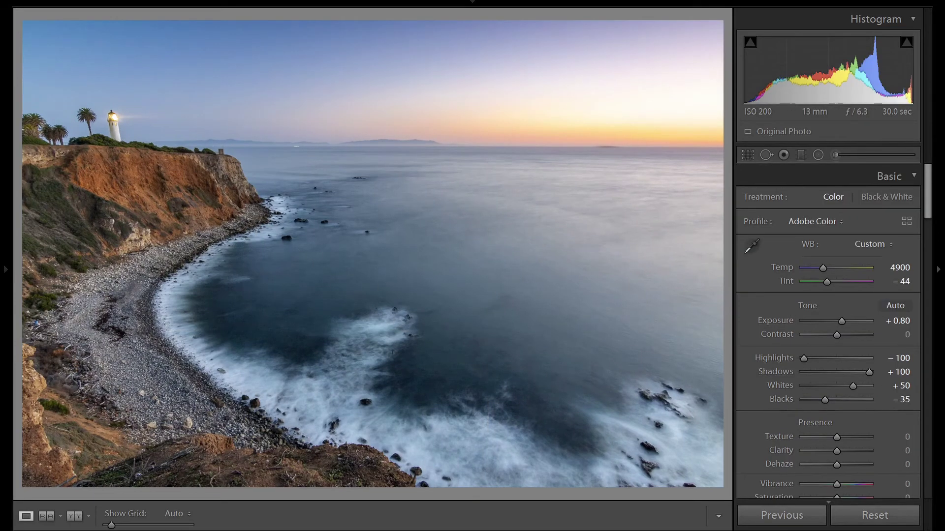